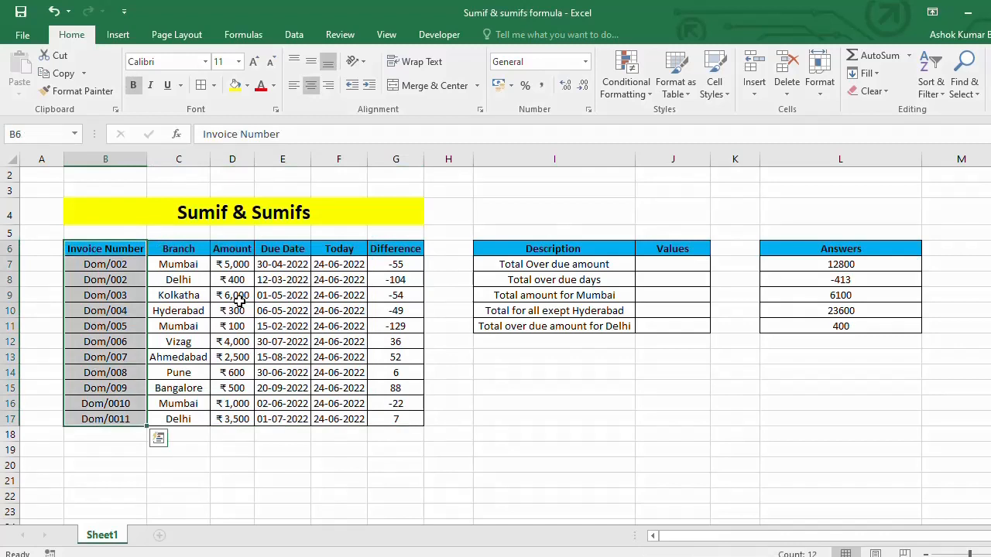
# Review the invoice table's columns one at a time, from Branch through Difference
pyautogui.press('Right')
pyautogui.hotkey('ctrl', 'shift', 'Down')
pyautogui.press('Right')
pyautogui.hotkey('ctrl', 'shift', 'Down')
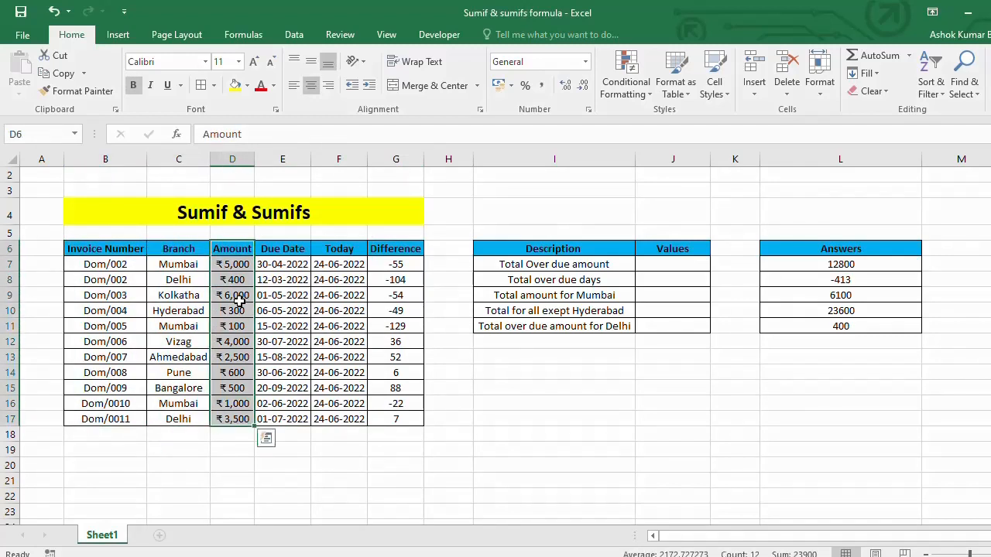
pyautogui.press('Right')
pyautogui.hotkey('ctrl', 'shift', 'Down')
pyautogui.press('Right')
pyautogui.hotkey('ctrl', 'shift', 'Down')
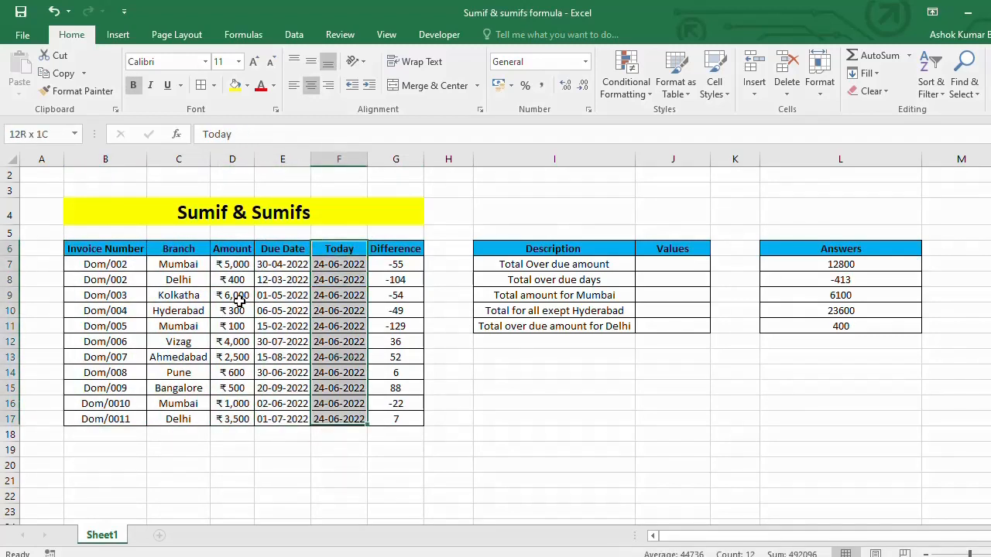
pyautogui.press('Right')
pyautogui.hotkey('ctrl', 'shift', 'Down')
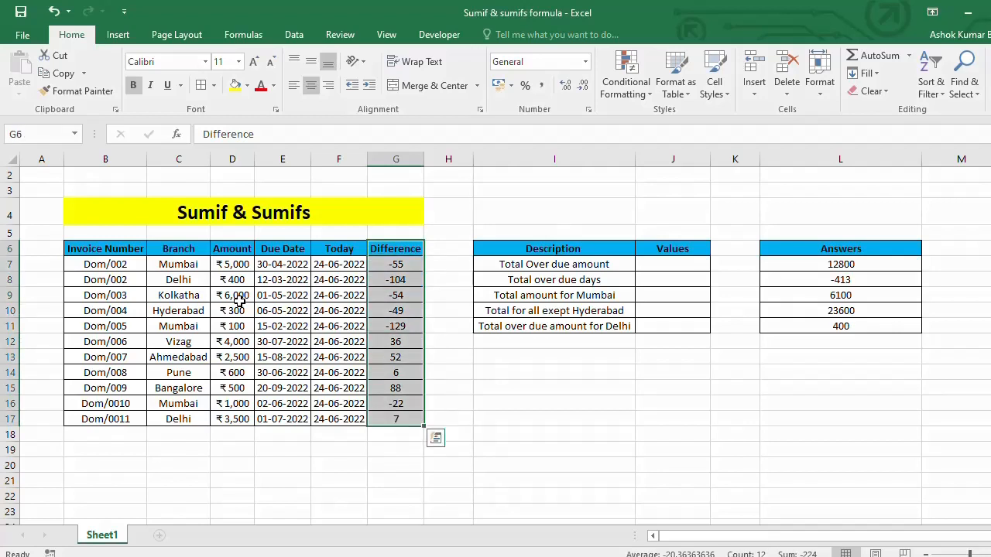
# Examine the first five entries of the Difference column, G7:G11
pyautogui.press('Down')
pyautogui.hotkey('shift', 'Down')
pyautogui.hotkey('shift', 'Down')
pyautogui.hotkey('shift', 'Down')
pyautogui.hotkey('shift', 'Down')
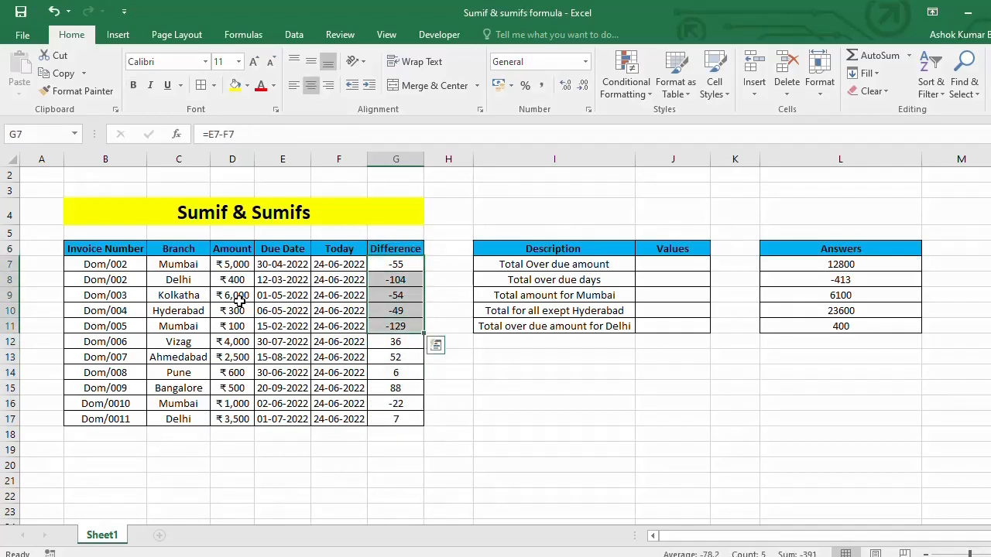
pyautogui.hotkey('ctrl', 'Down')
pyautogui.press('Up')
pyautogui.hotkey('ctrl', 'Up')
# Compare the first invoice's due date with today's date and inspect the formula behind its Difference value
pyautogui.press('Left')
pyautogui.press('Left')
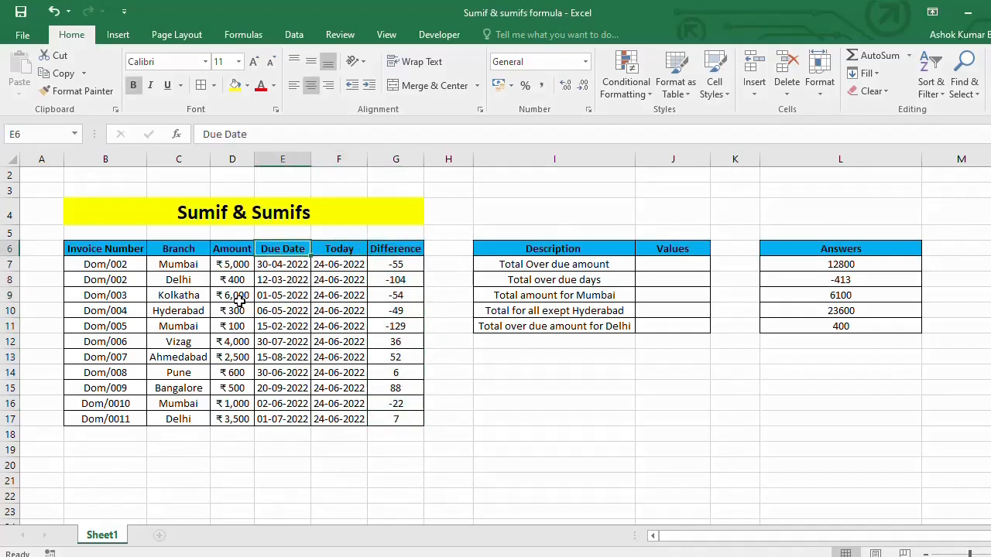
pyautogui.press('Left')
pyautogui.press('Down')
pyautogui.press('Right')
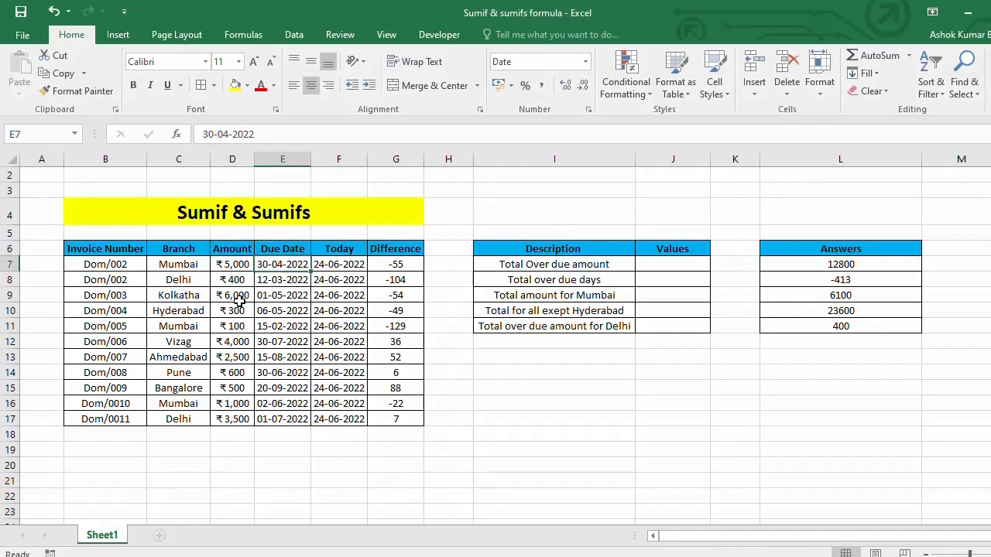
pyautogui.press('Right')
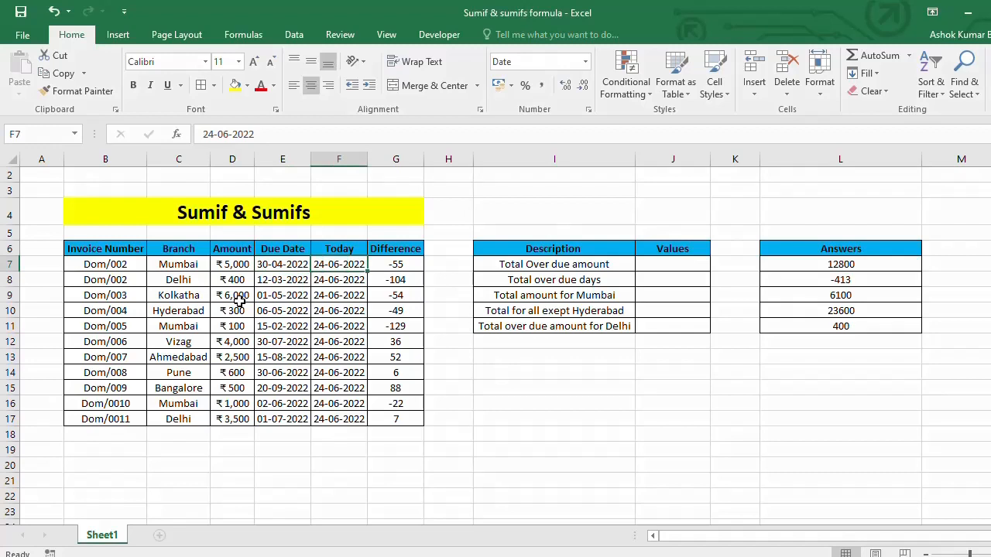
pyautogui.press('Left')
pyautogui.press('Right')
pyautogui.press('Right')
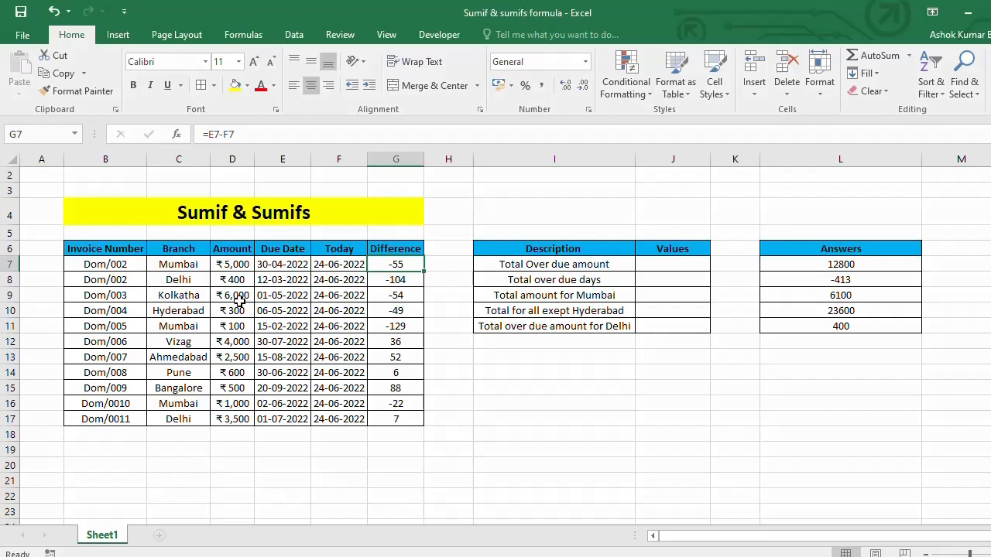
# Inspect the whole Difference column and highlight the overdue entries in G7:G11
pyautogui.hotkey('ctrl', 'shift', 'Down')
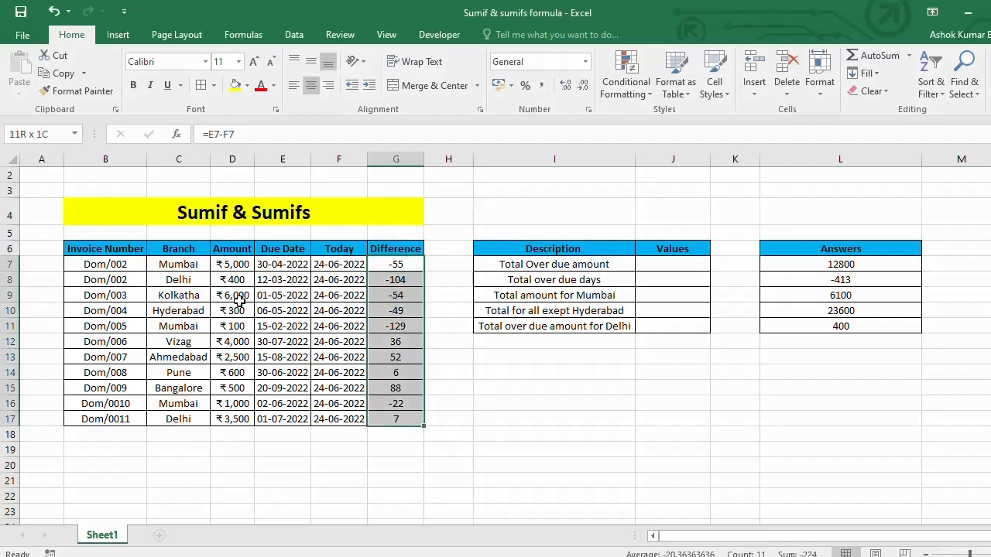
pyautogui.hotkey('ctrl', 'shift', 'Up')
pyautogui.press('Down')
pyautogui.hotkey('shift', 'Down')
pyautogui.hotkey('shift', 'Up')
pyautogui.press('Up')
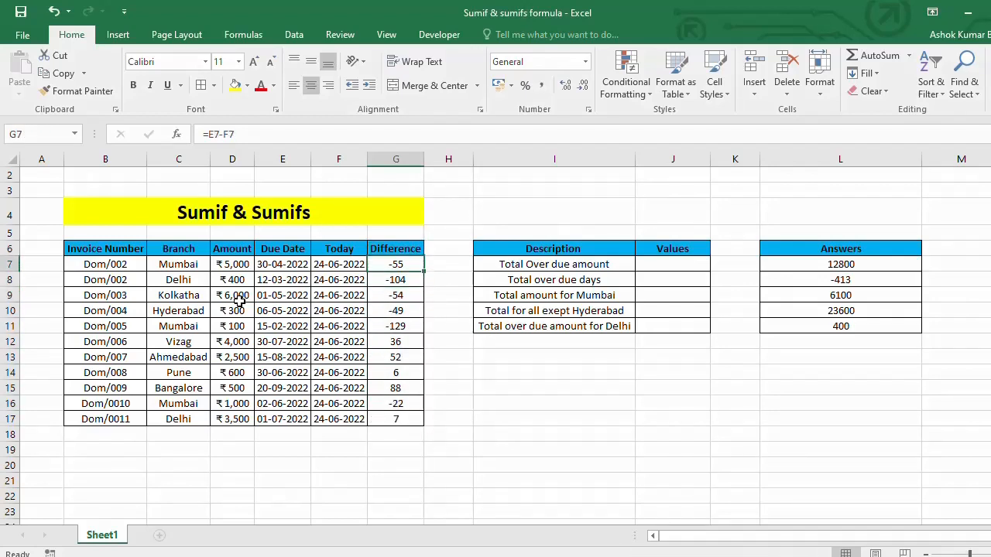
pyautogui.hotkey('shift', 'Down')
pyautogui.hotkey('shift', 'Down')
pyautogui.hotkey('shift', 'Down')
pyautogui.hotkey('shift', 'Down')
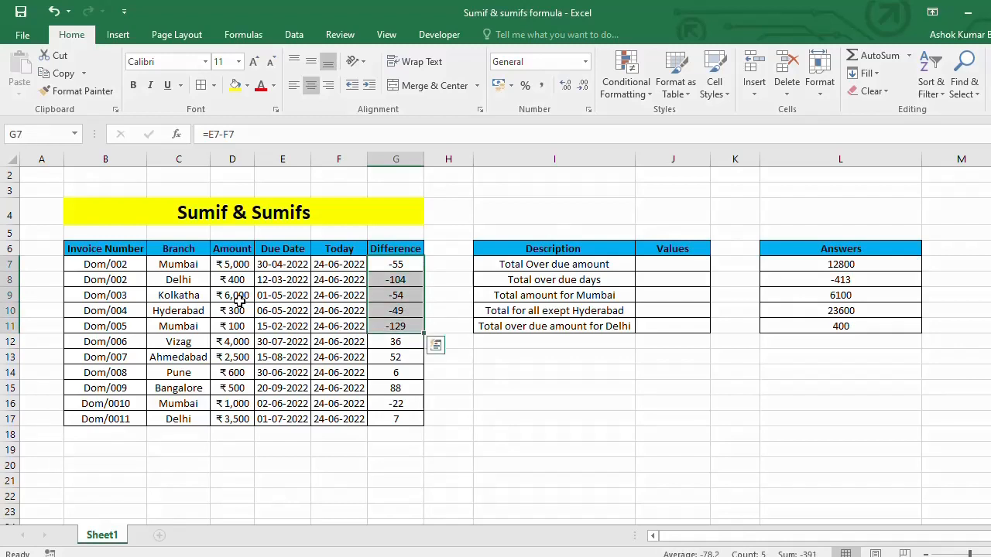
# Read through the Description list of required totals, from total overdue amount to total overdue amount for Delhi
pyautogui.press('Right')
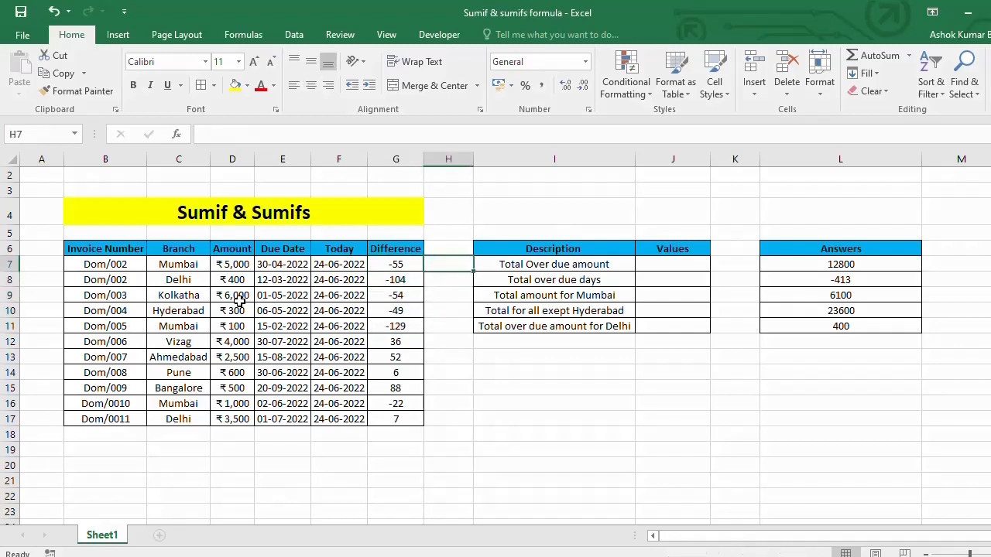
pyautogui.press('Right')
pyautogui.press('Up')
pyautogui.hotkey('shift', 'Right')
pyautogui.hotkey('ctrl', 'shift', 'Down')
pyautogui.hotkey('ctrl', 'shift', 'Up')
pyautogui.hotkey('shift', 'Left')
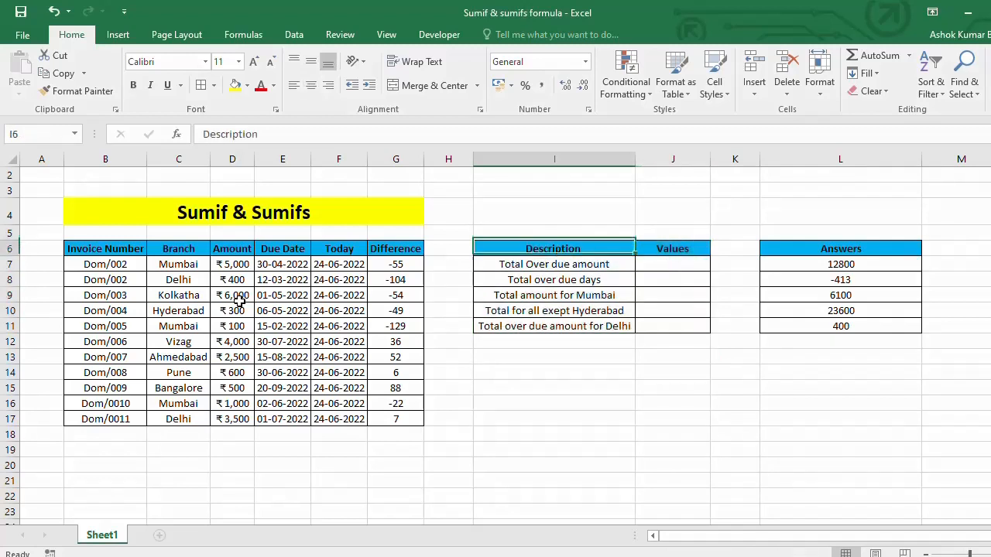
pyautogui.hotkey('ctrl', 'shift', 'Down')
pyautogui.press('Down')
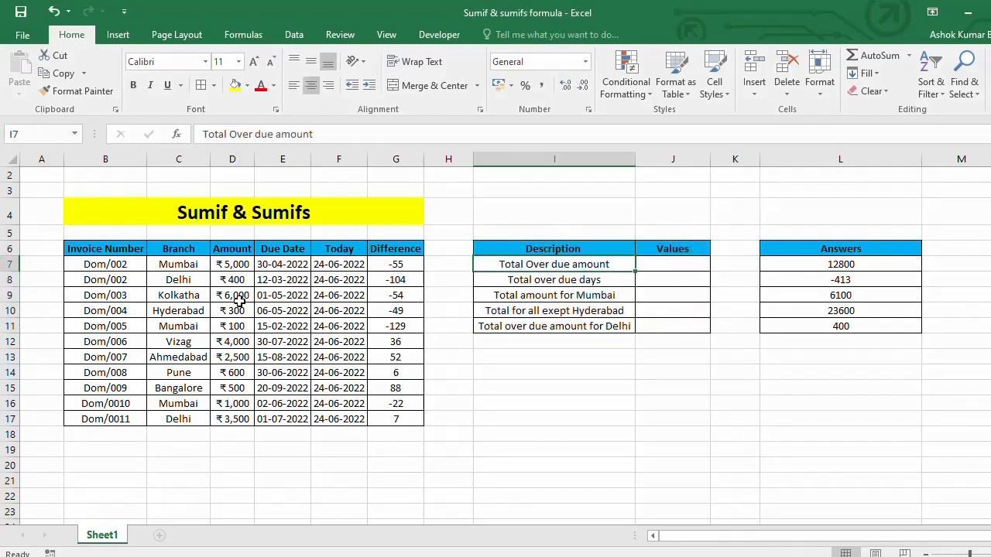
pyautogui.press('Down')
pyautogui.press('Down')
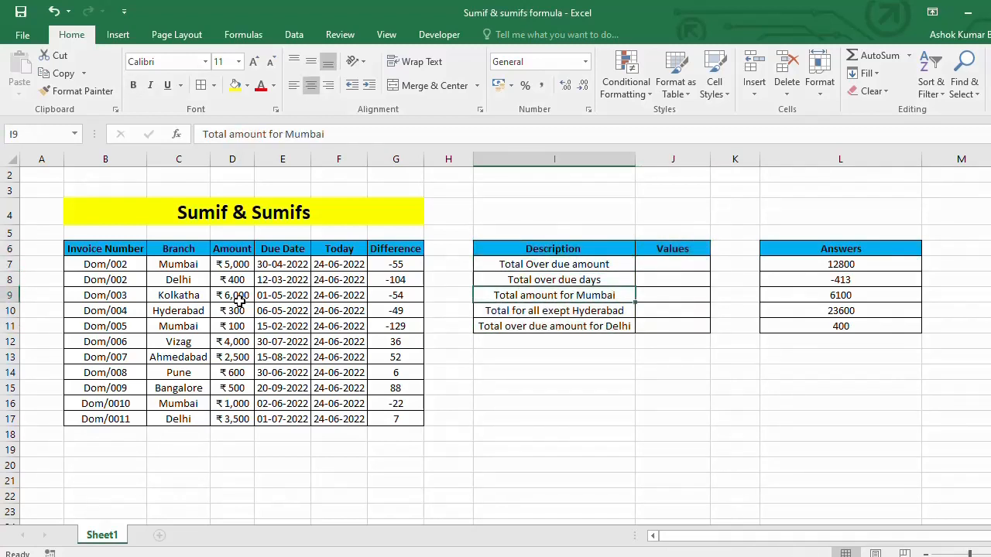
pyautogui.press('Down')
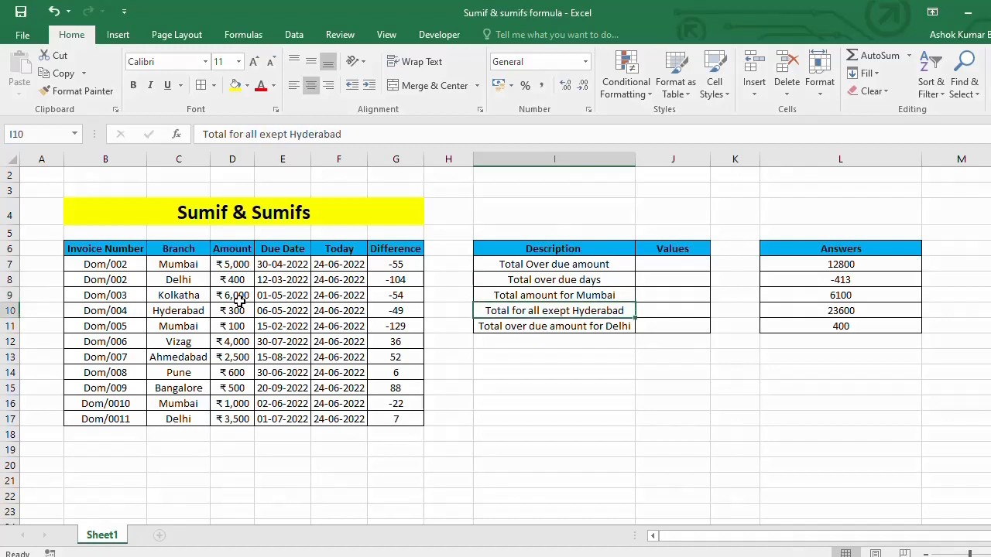
pyautogui.press('Down')
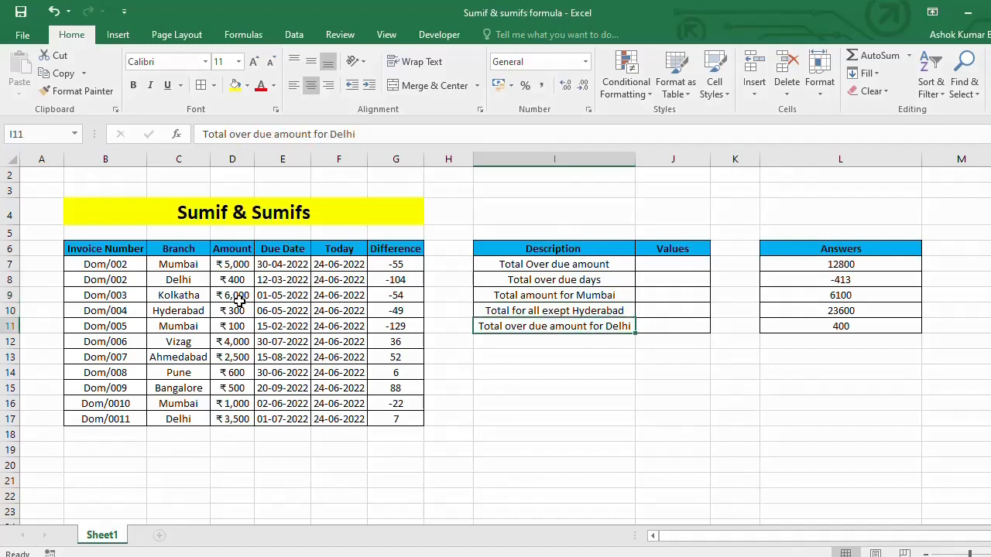
pyautogui.press('Up')
pyautogui.press('Up')
pyautogui.press('Up')
pyautogui.press('Up')
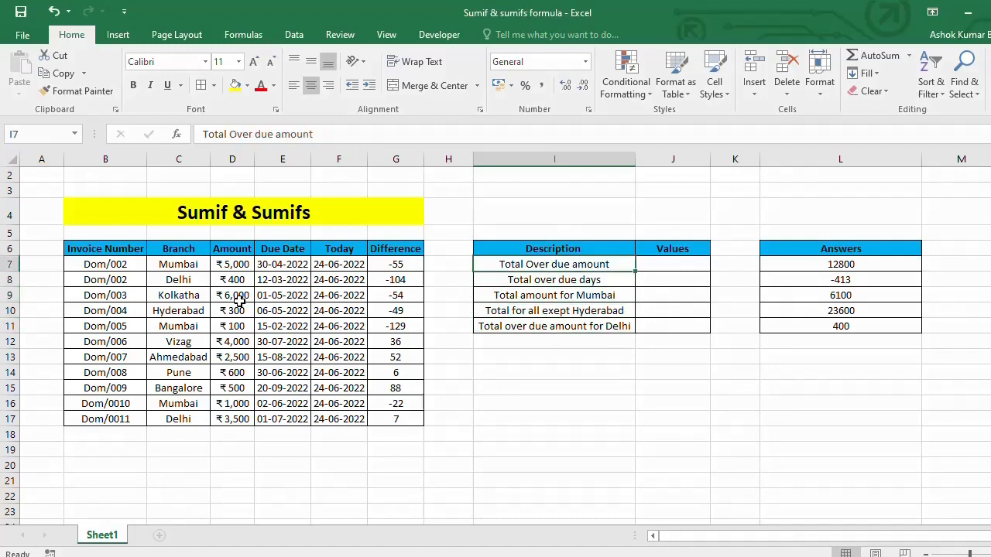
# Review the sheet title and the reference results in the Answers column, L7:L11
pyautogui.hotkey('ctrl', 'shift', 'Down')
pyautogui.press('Left')
pyautogui.press('Left')
pyautogui.press('Left')
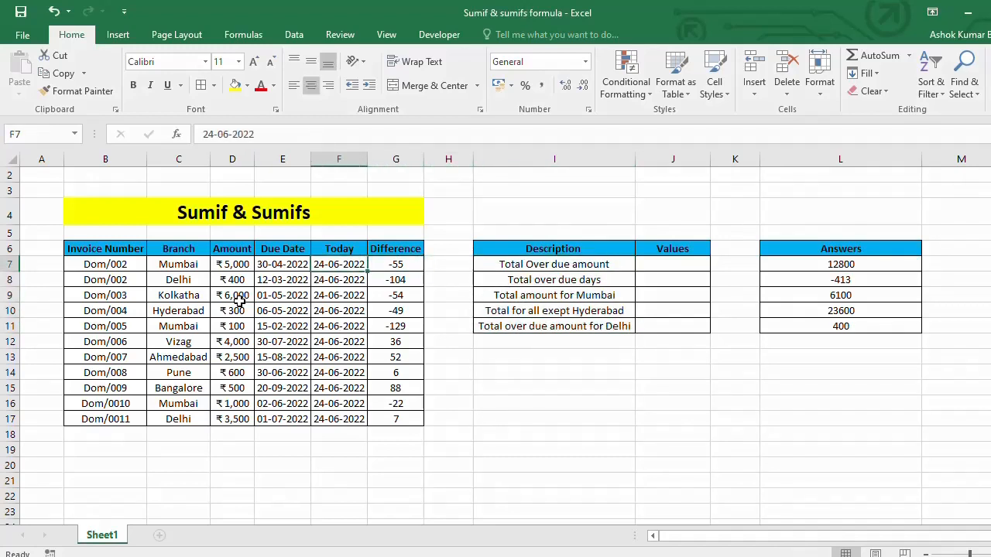
pyautogui.press('Up')
pyautogui.press('Up')
pyautogui.press('Left')
pyautogui.press('Up')
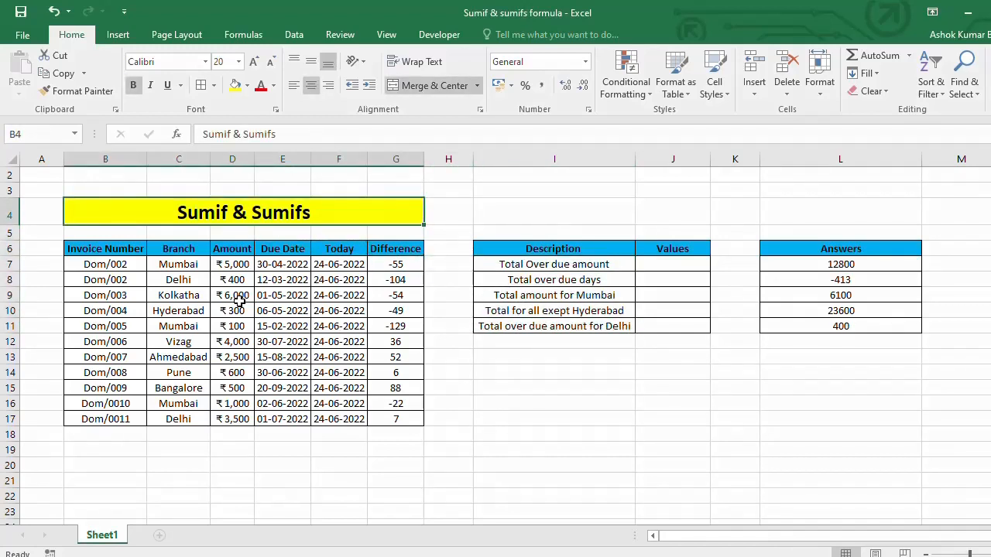
pyautogui.press('Right')
pyautogui.press('Down')
pyautogui.press('Down')
pyautogui.press('Right')
pyautogui.press('Right')
pyautogui.press('Right')
pyautogui.press('Right')
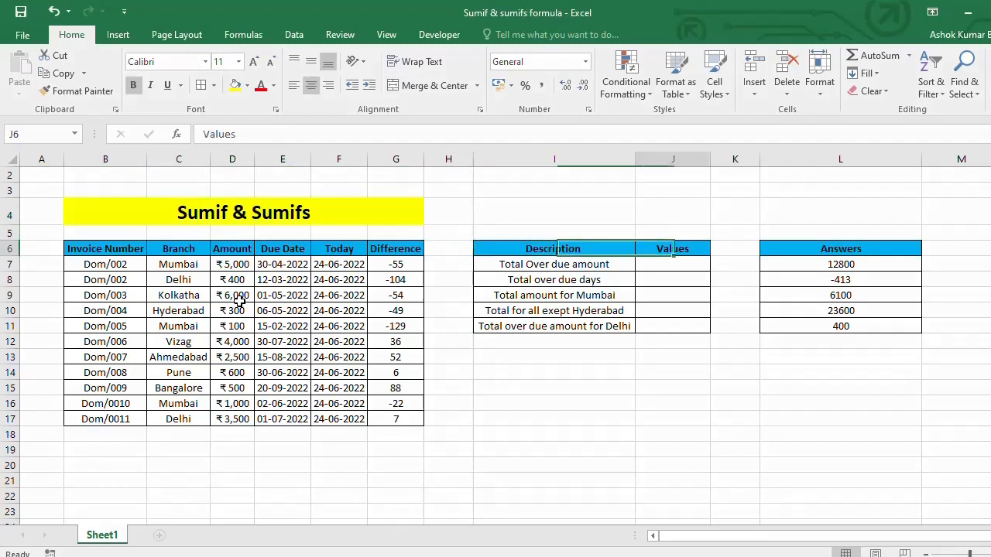
pyautogui.press('Down')
pyautogui.hotkey('ctrl', 'shift', 'Down')
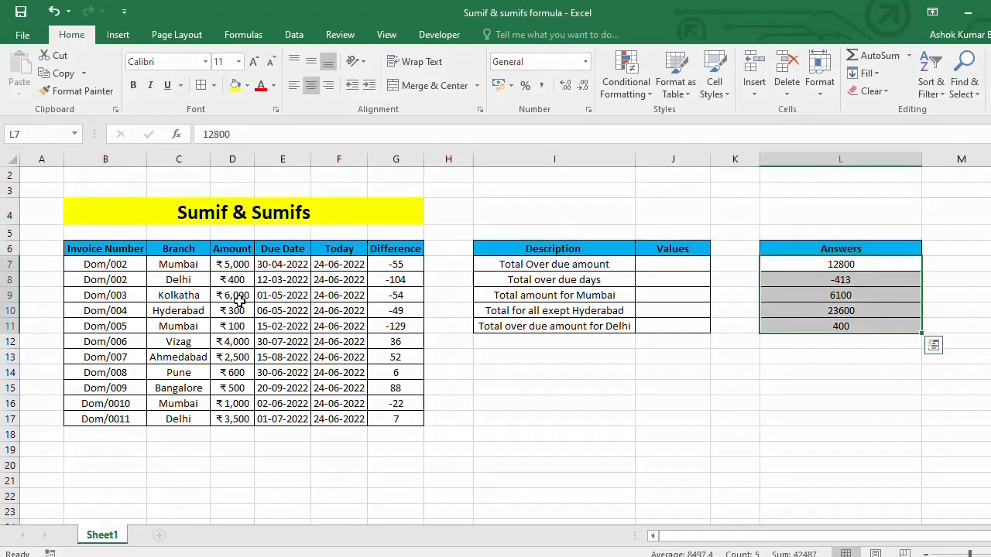
pyautogui.press('Left')
pyautogui.press('Left')
pyautogui.press('Left')
pyautogui.press('Left')
pyautogui.press('Left')
pyautogui.press('Left')
pyautogui.press('Right')
pyautogui.press('Right')
pyautogui.press('Right')
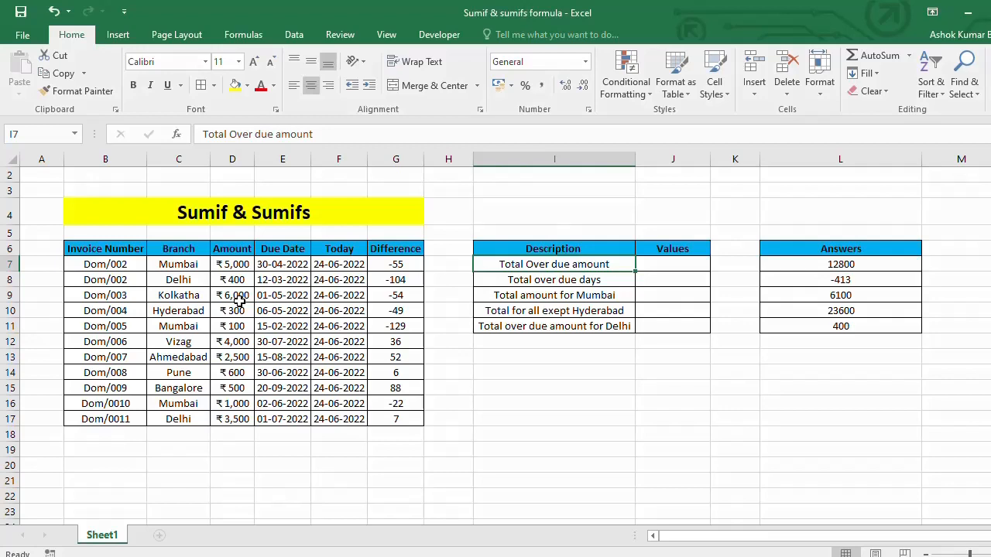
pyautogui.press('Right')
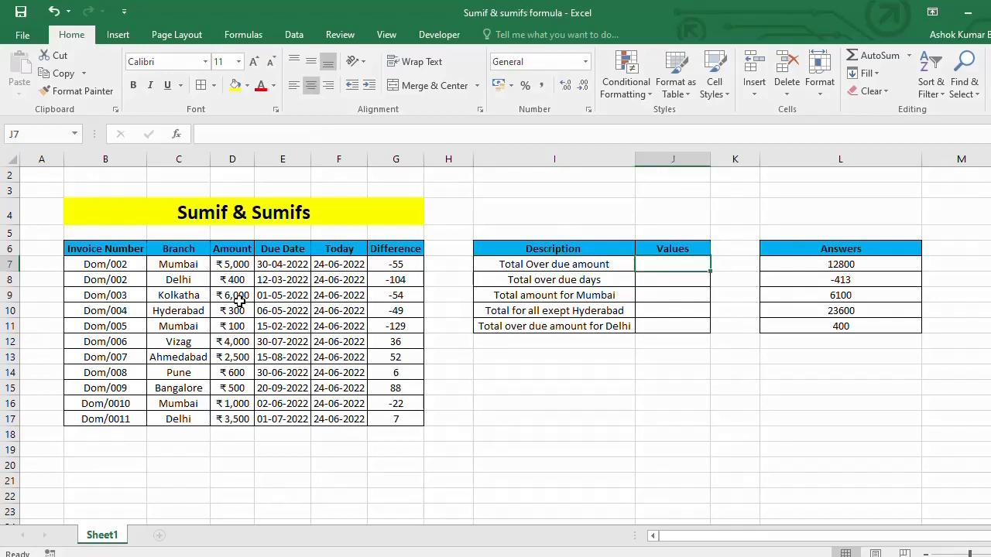
pyautogui.press('Left')
pyautogui.press('Left')
pyautogui.press('Left')
pyautogui.press('Left')
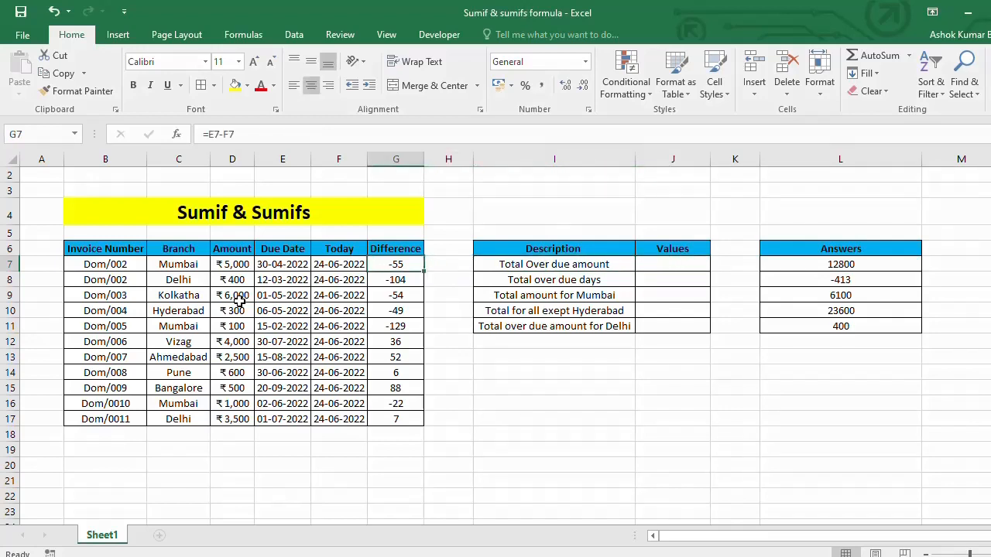
pyautogui.press('Up')
pyautogui.press('Up')
pyautogui.press('Up')
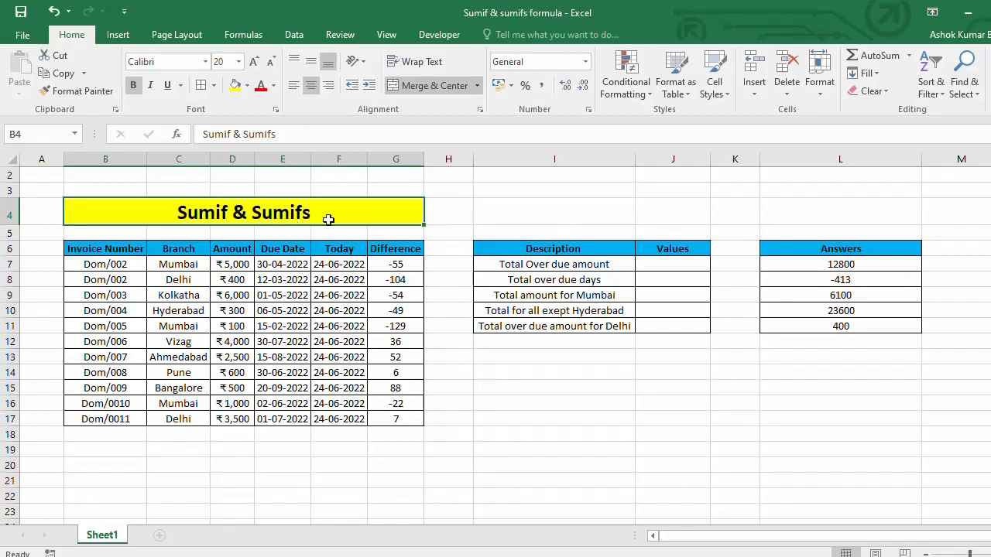
# Check which Difference entries in G7:G11 count as overdue for the total overdue amount
pyautogui.click(683, 265)
pyautogui.press('Left')
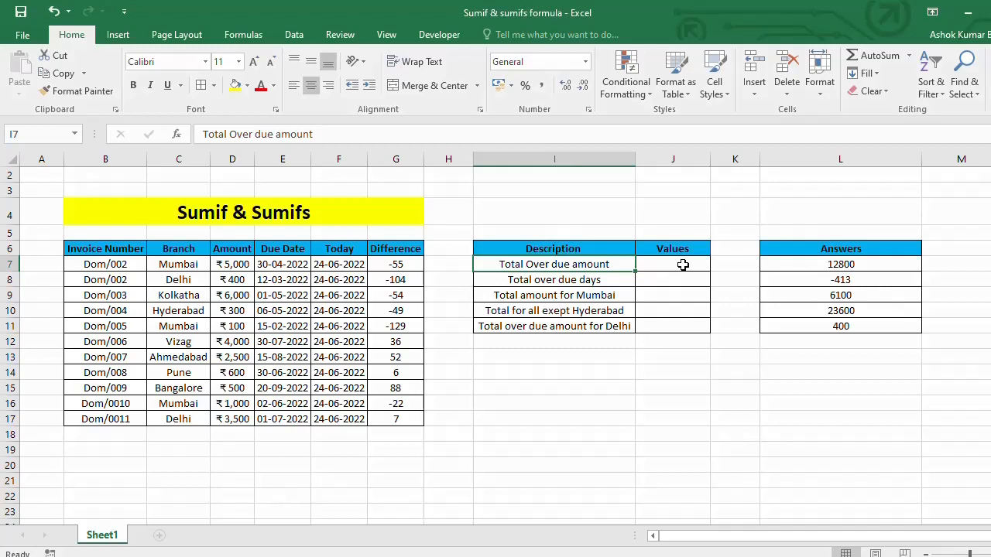
pyautogui.press('Left')
pyautogui.press('Left')
pyautogui.press('Left')
pyautogui.press('Left')
pyautogui.press('Left')
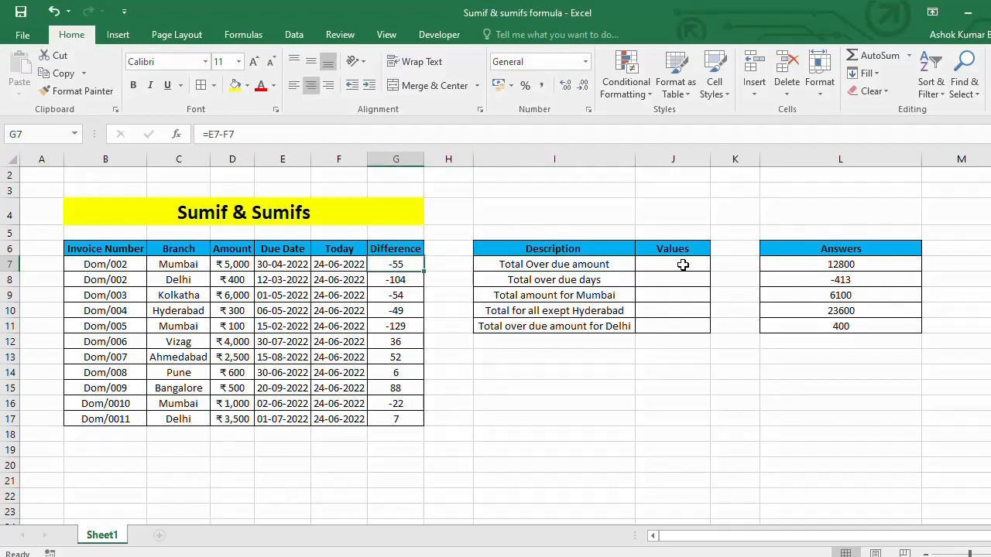
pyautogui.press('Right')
pyautogui.press('Right')
pyautogui.press('Right')
pyautogui.hotkey('shift', 'Down')
pyautogui.hotkey('shift', 'Down')
pyautogui.hotkey('shift', 'Down')
pyautogui.hotkey('shift', 'Down')
pyautogui.hotkey('shift', 'Down')
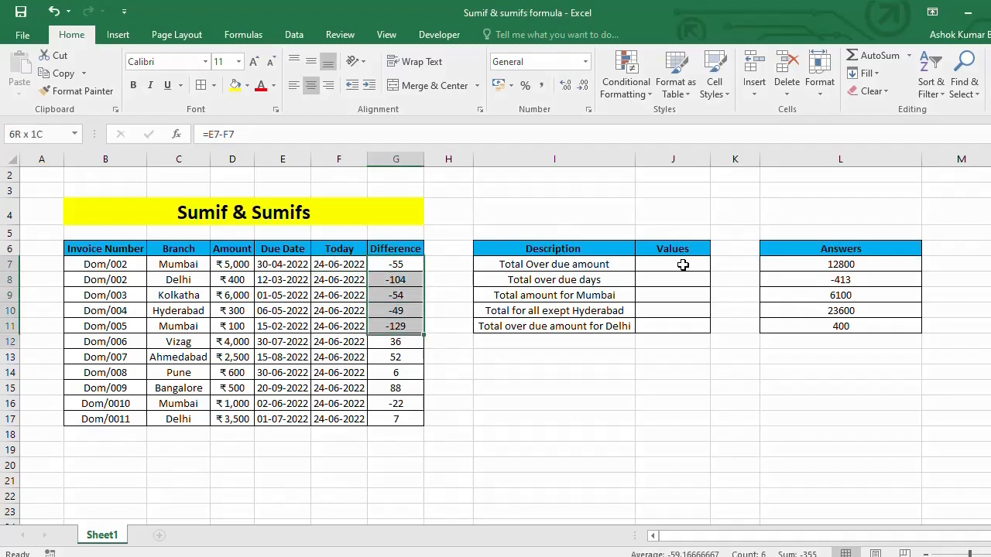
pyautogui.hotkey('shift', 'Up')
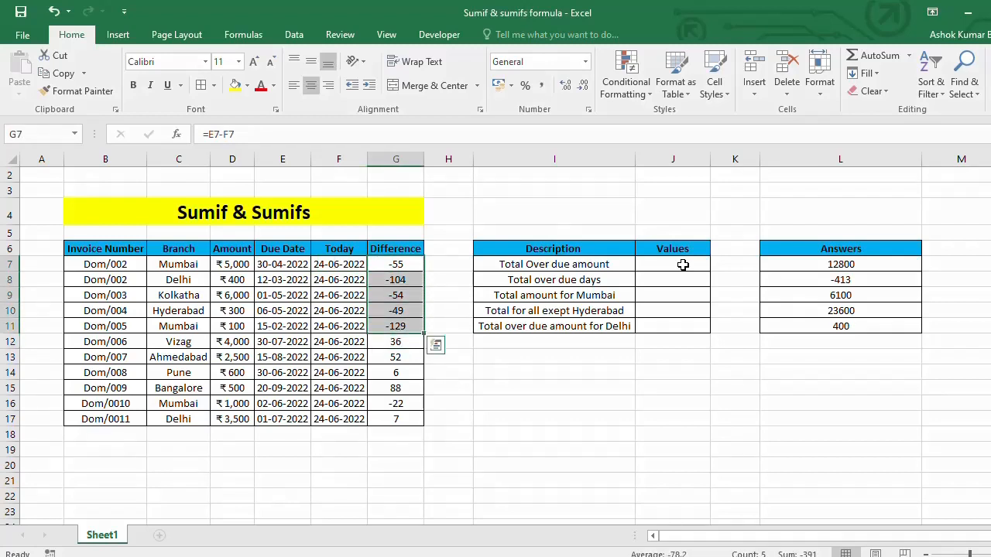
# Examine the Amount column as the range to sum for the overdue invoices
pyautogui.hotkey('shift', 'Left')
pyautogui.hotkey('shift', 'Left')
pyautogui.hotkey('shift', 'Left')
pyautogui.press('Right')
pyautogui.press('Left')
pyautogui.press('Left')
pyautogui.press('Left')
pyautogui.press('Left')
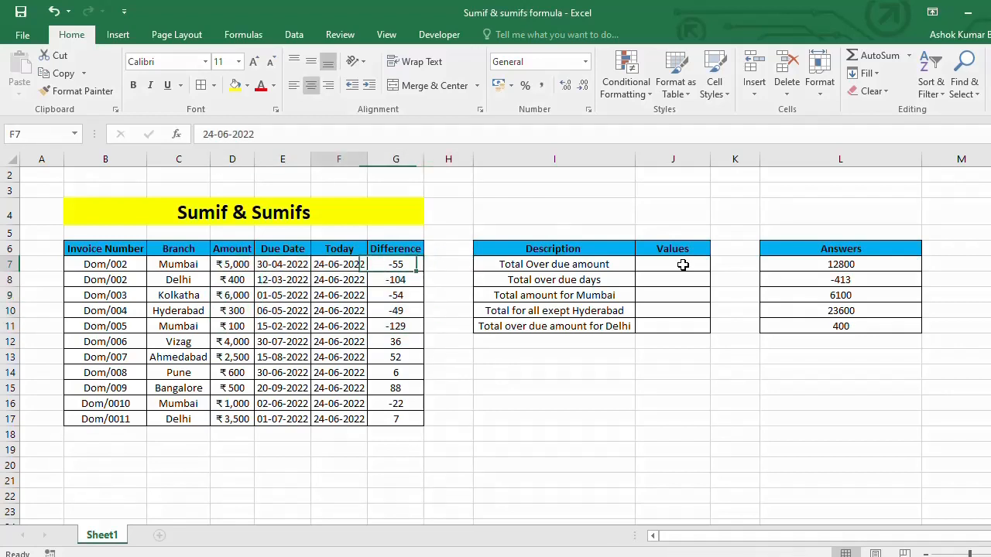
pyautogui.hotkey('ctrl', 'shift', 'Down')
pyautogui.hotkey('ctrl', 'shift', 'Up')
pyautogui.press('Right')
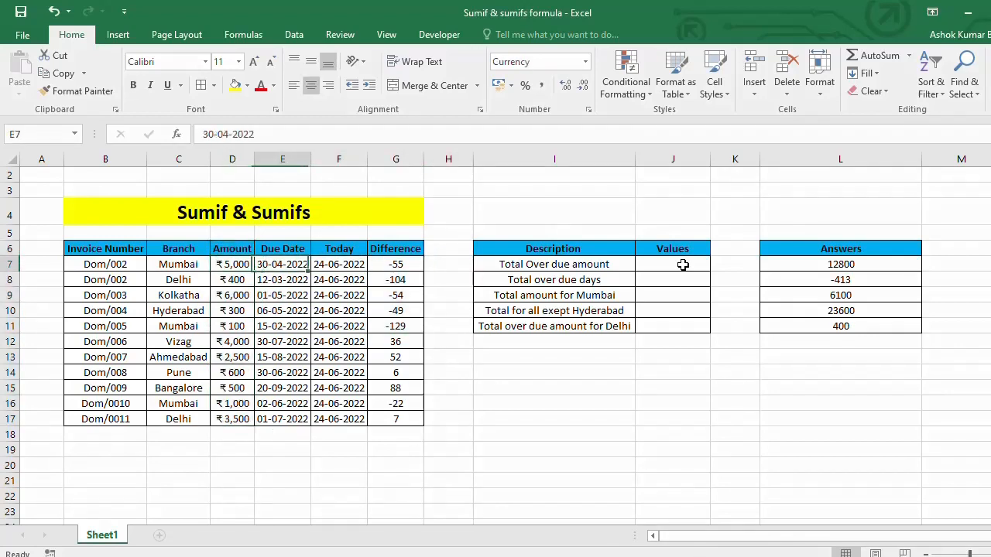
pyautogui.press('Right')
pyautogui.press('Right')
pyautogui.press('Right')
pyautogui.press('Right')
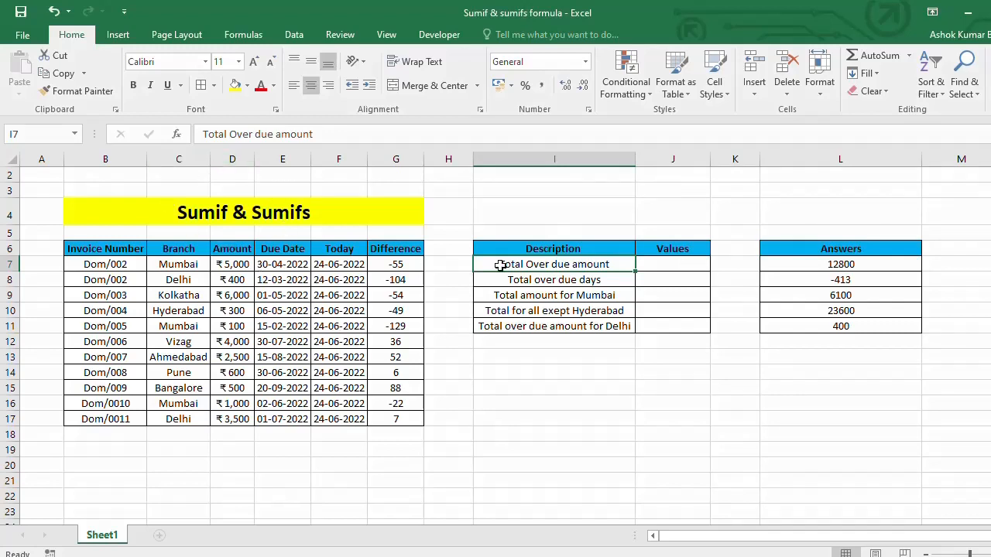
pyautogui.click(668, 267)
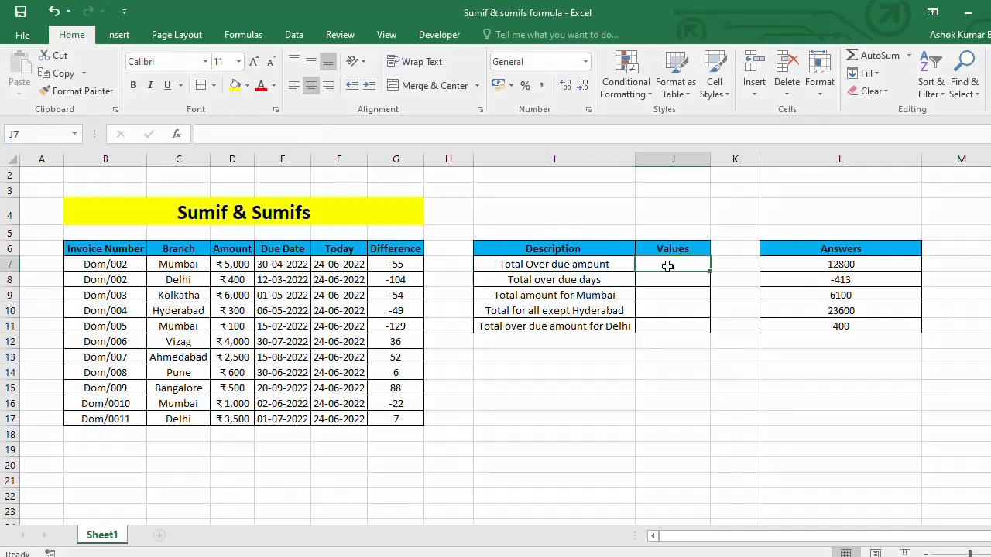
pyautogui.write('=SIMIF')
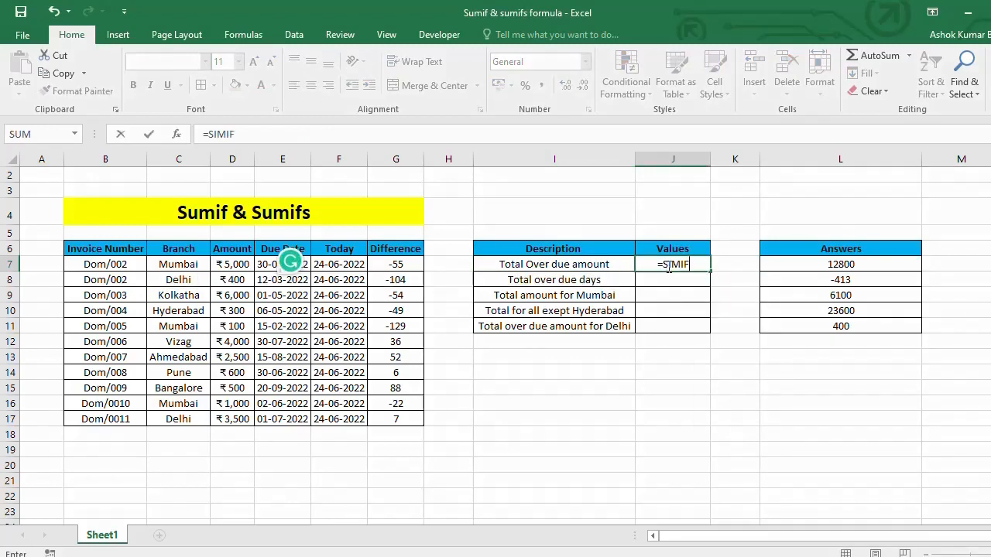
pyautogui.press('Tab')
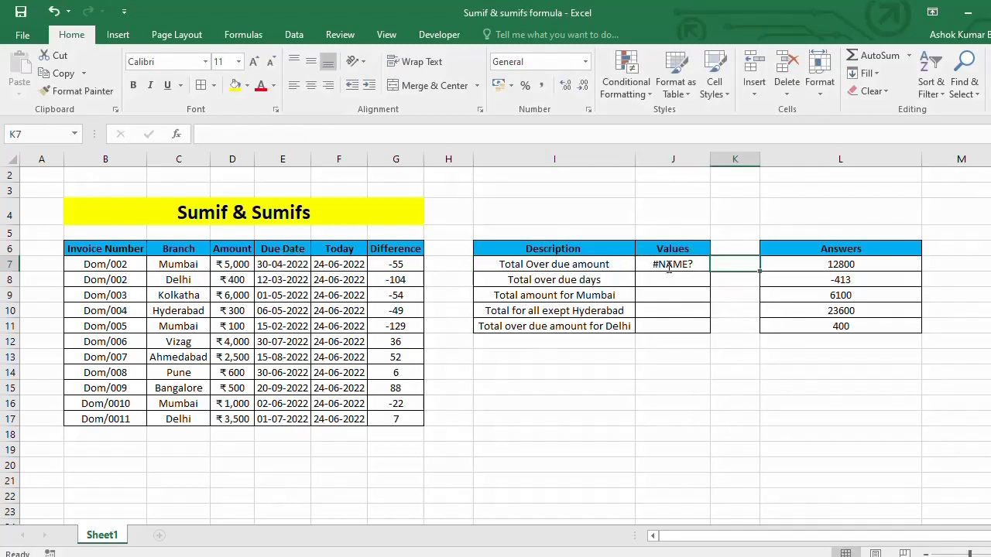
# Begin a SUMIF formula in J7 for the total overdue amount, with range G7:G17 and criteria "<0"
pyautogui.click(667, 266)
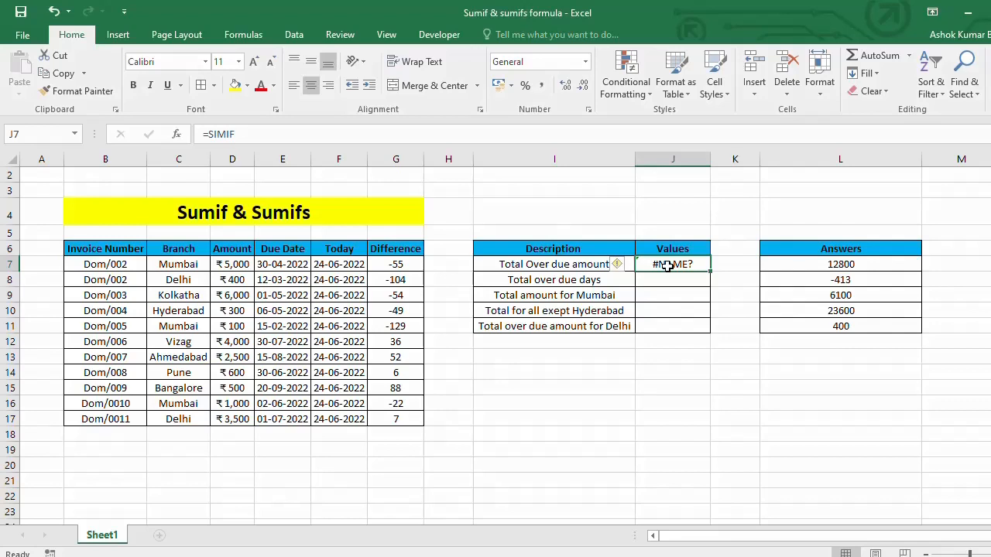
pyautogui.write('=SUMI')
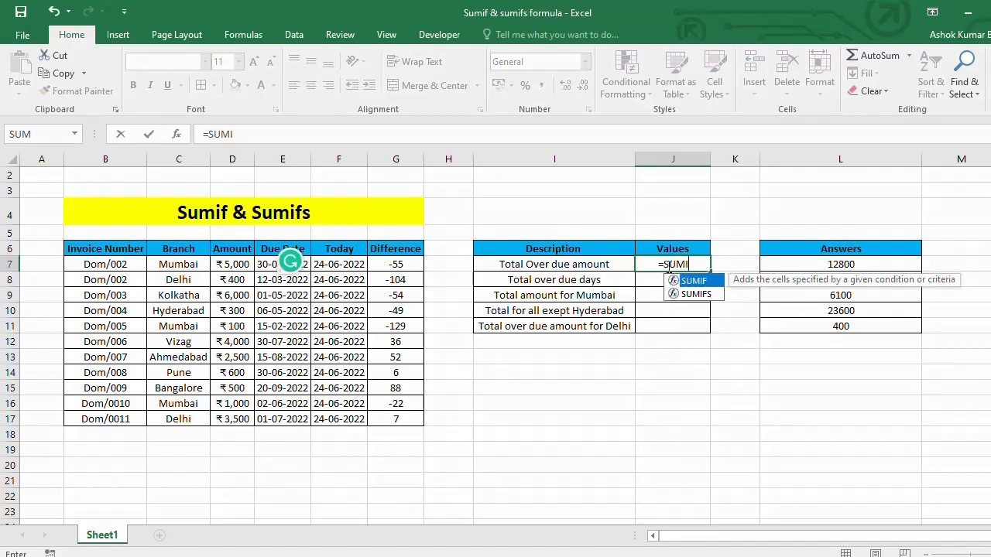
pyautogui.write('F(')
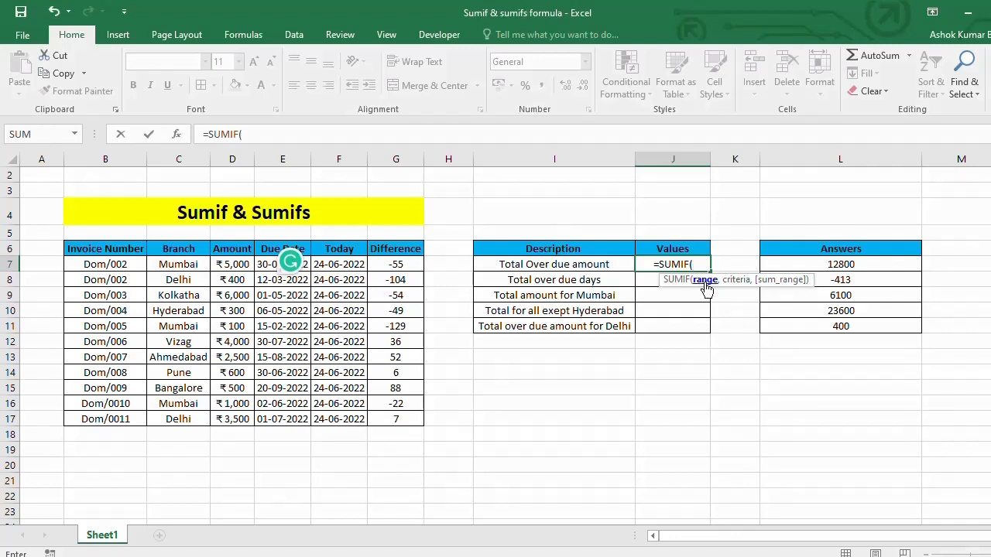
pyautogui.click(398, 265)
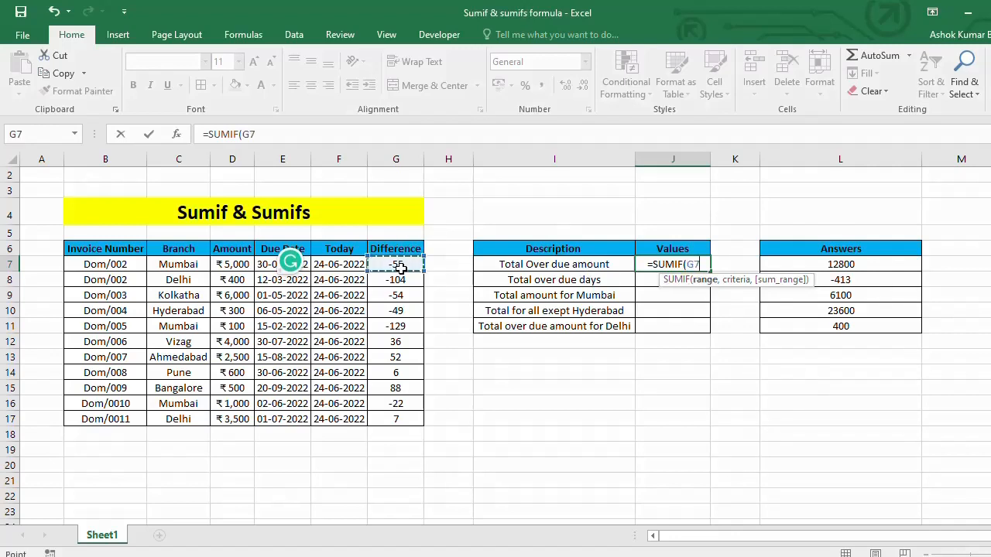
pyautogui.hotkey('ctrl', 'shift', 'Down')
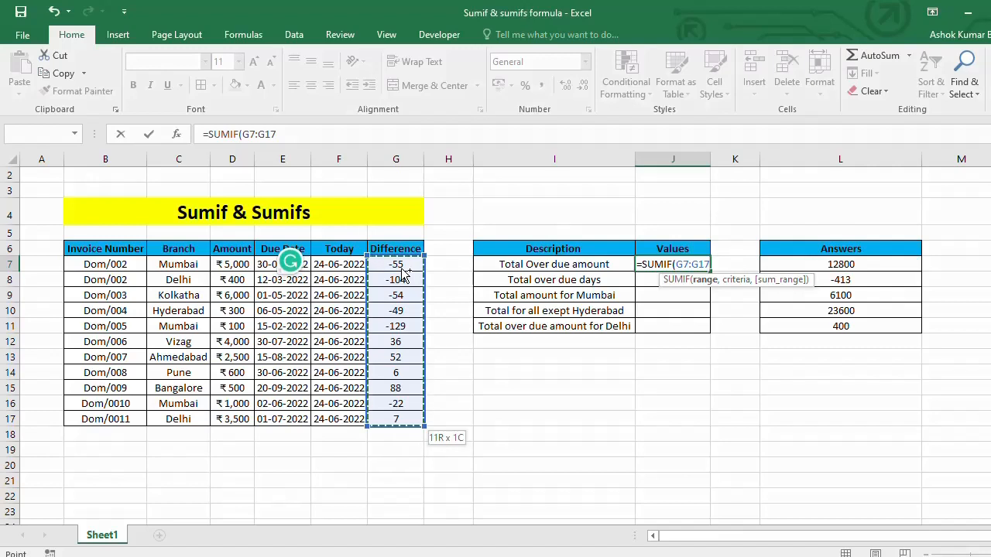
pyautogui.write(',')
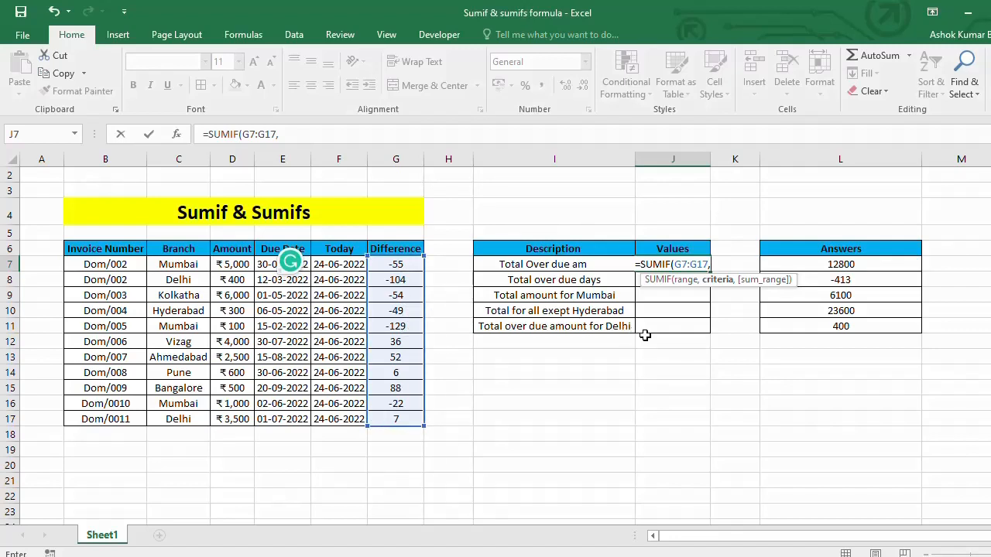
pyautogui.write('"')
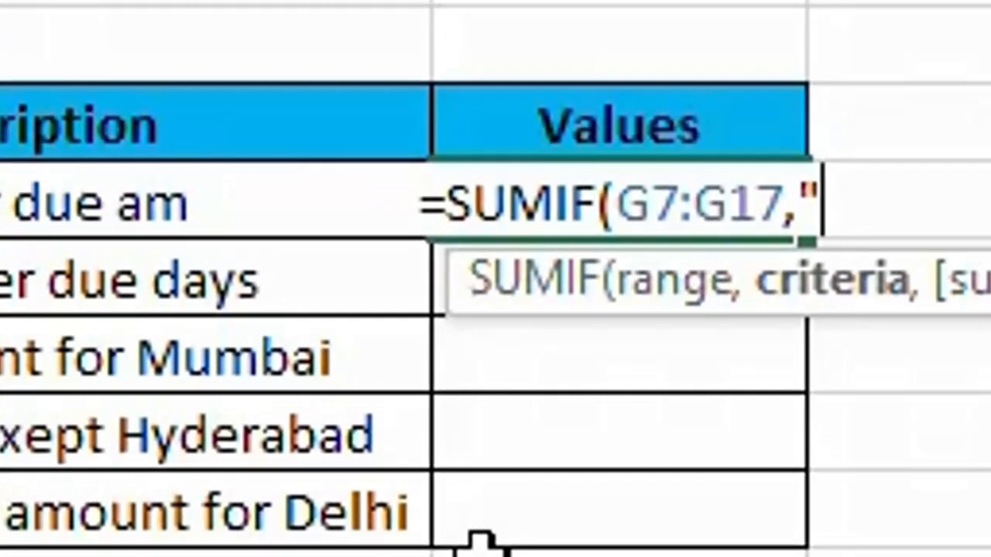
pyautogui.write('<')
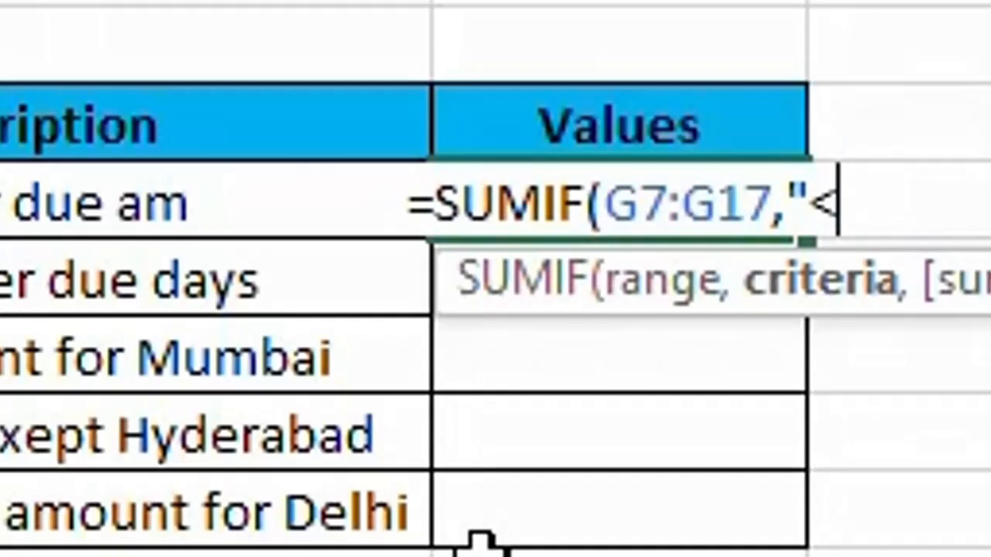
pyautogui.write('0"')
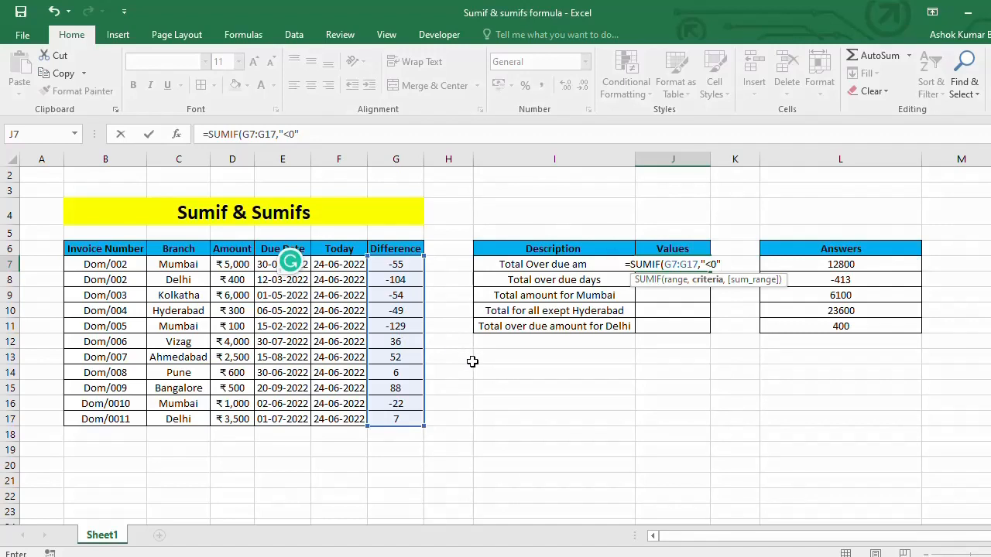
# Complete the J7 SUMIF formula with the Amount cells D7:D17 as the sum range
pyautogui.write(',')
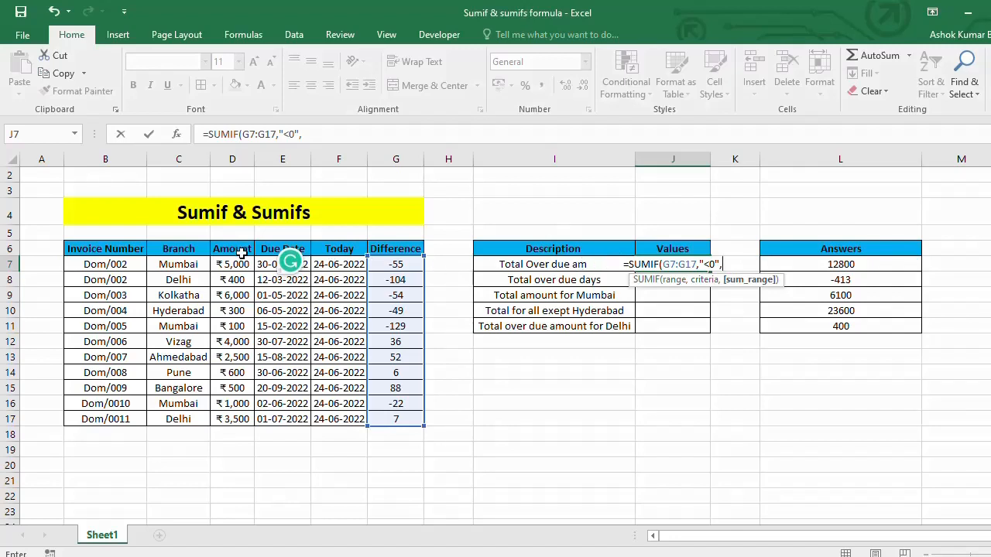
pyautogui.click(225, 265)
pyautogui.hotkey('ctrl', 'shift', 'Down')
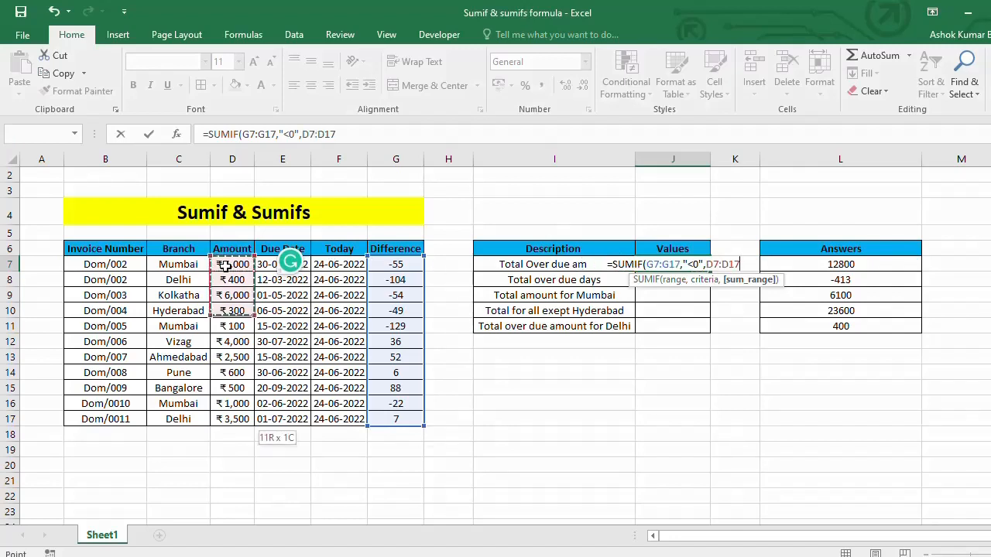
pyautogui.write(')')
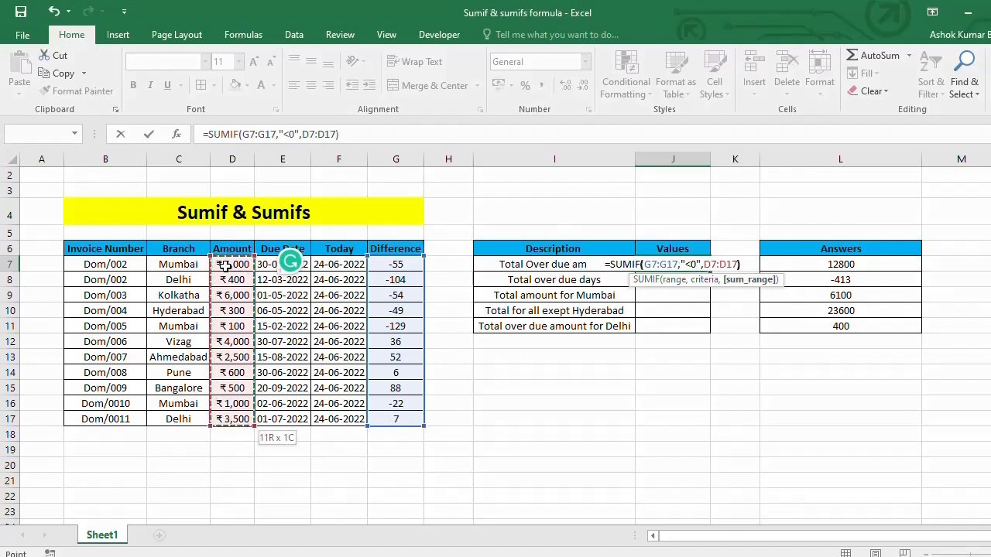
pyautogui.press('Return')
pyautogui.press('Up')
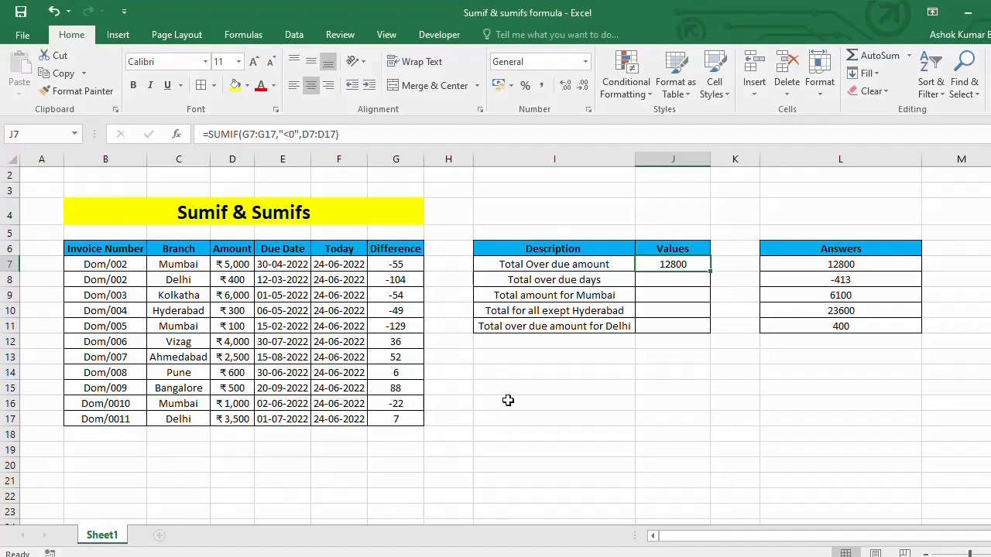
# Demonstrate the > and < signs in the empty cell J15, clearing each one
pyautogui.click(679, 390)
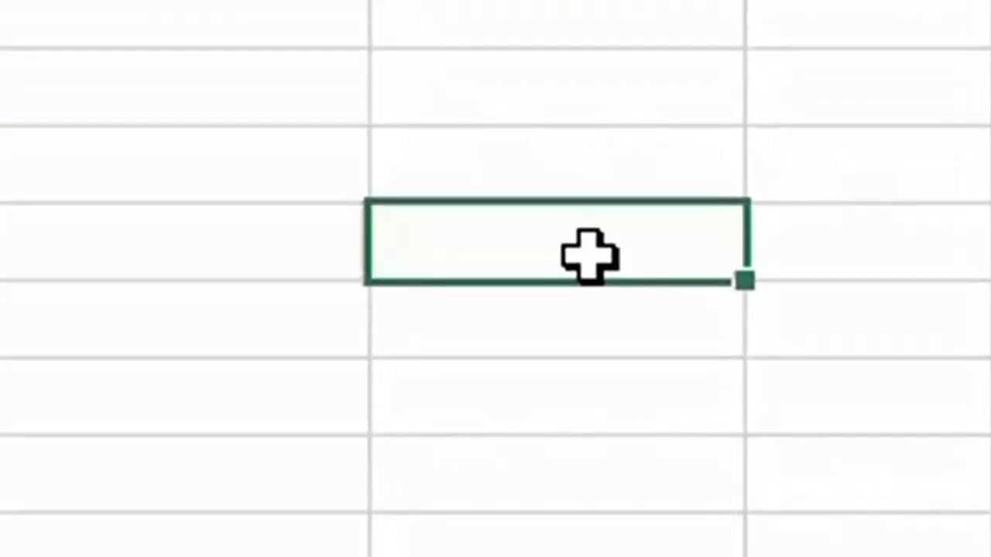
pyautogui.write('>')
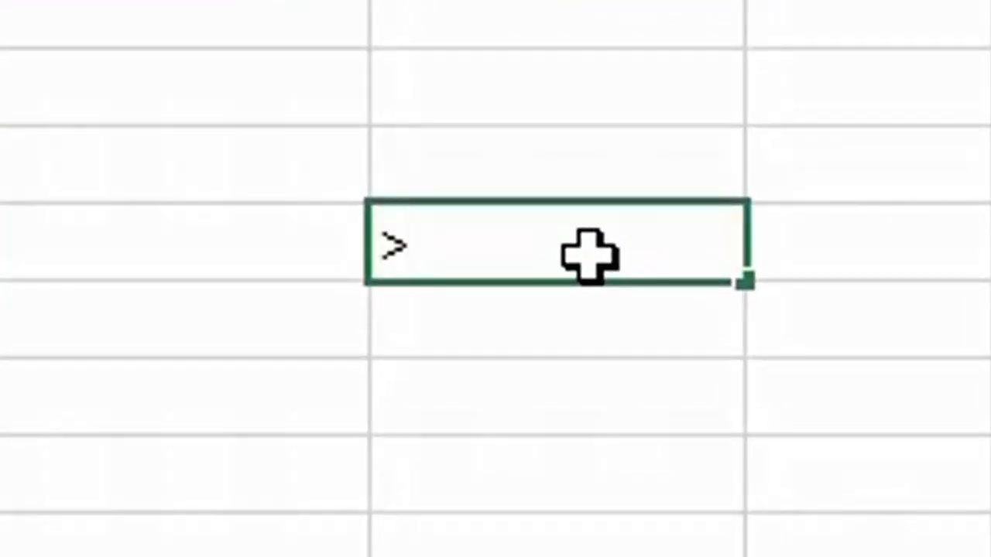
pyautogui.press('BackSpace')
pyautogui.write('<')
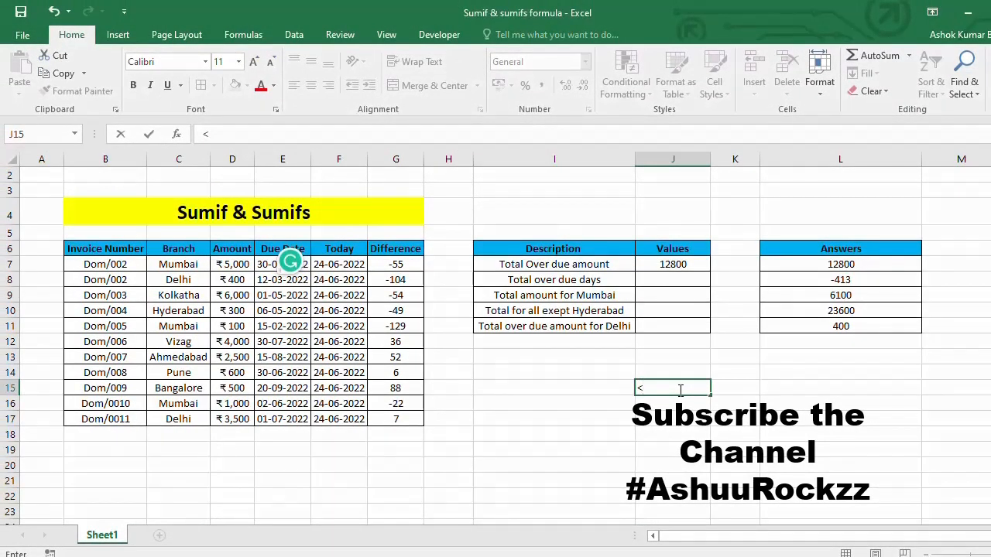
pyautogui.press('BackSpace')
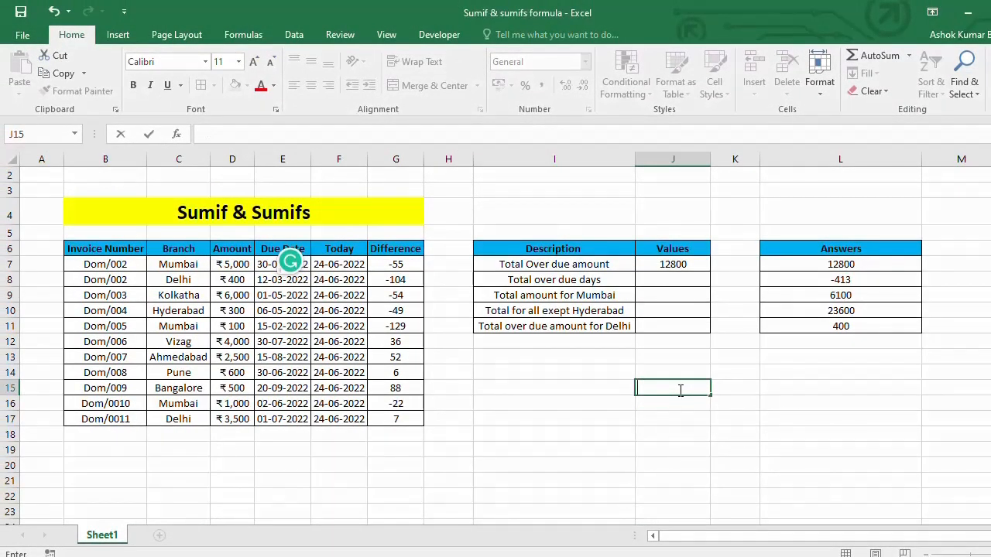
# Compare the total overdue amount and total overdue days descriptions in I7:I8 with their Values cells
pyautogui.press('Up')
pyautogui.press('Up')
pyautogui.press('Up')
pyautogui.press('Up')
pyautogui.press('Up')
pyautogui.press('Up')
pyautogui.press('Up')
pyautogui.press('Up')
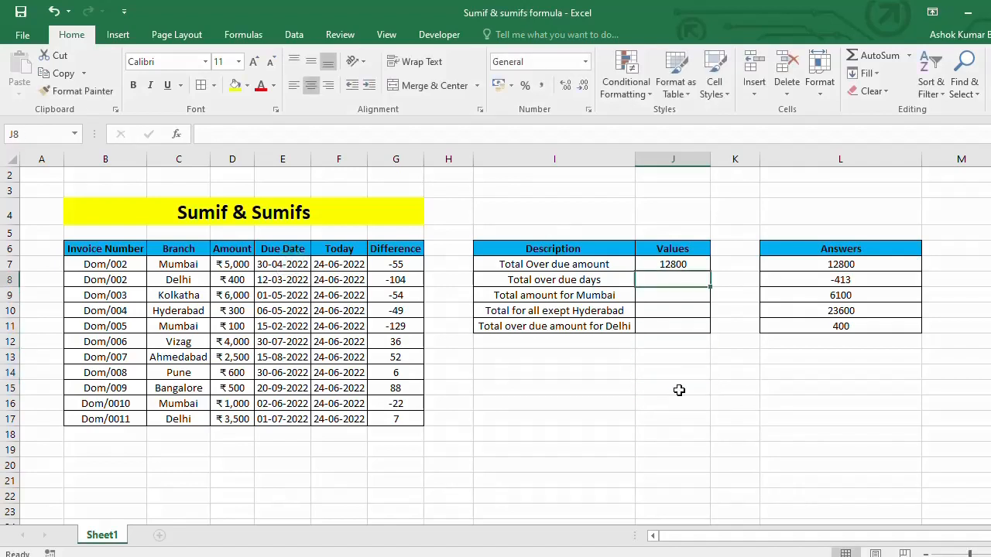
pyautogui.press('Left')
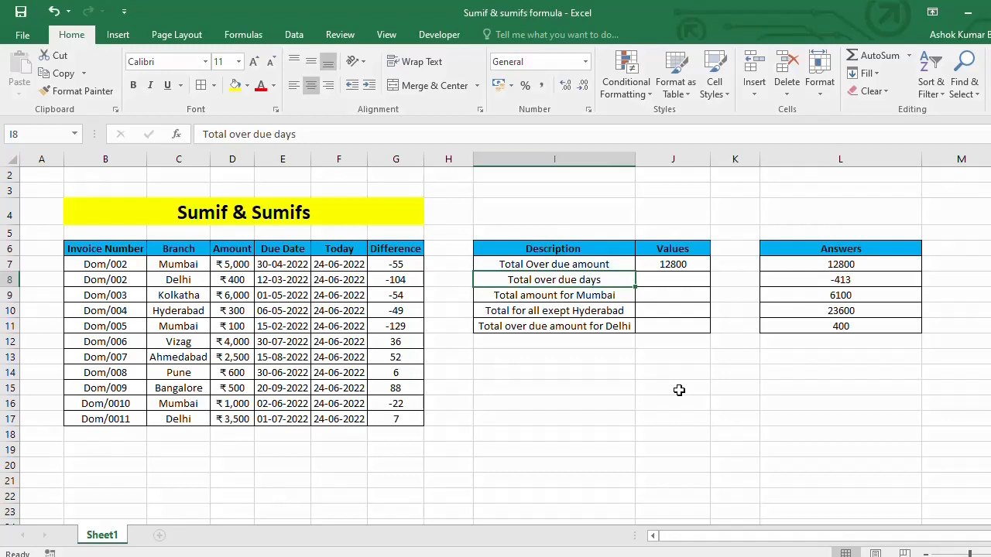
pyautogui.press('Up')
pyautogui.hotkey('shift', 'Down')
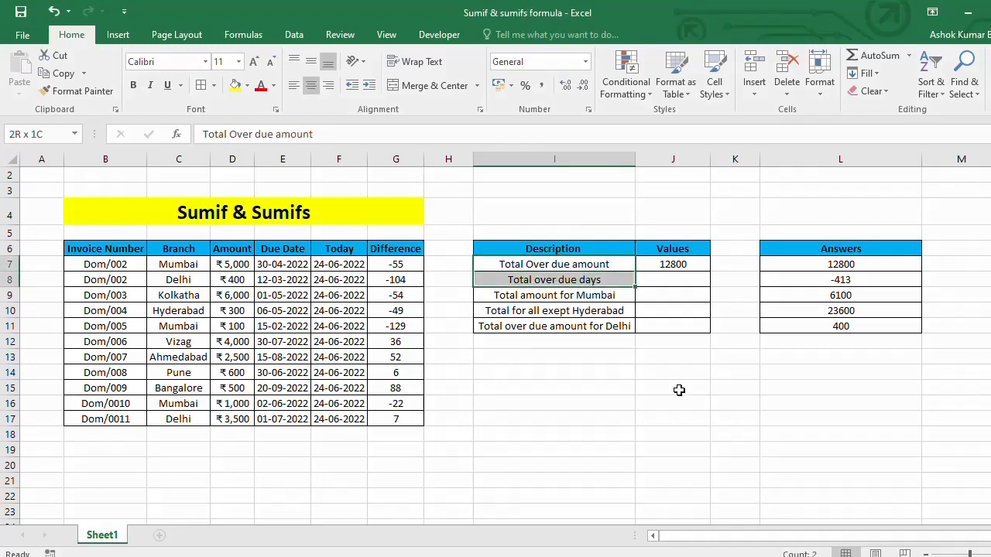
pyautogui.press('Right')
pyautogui.press('Left')
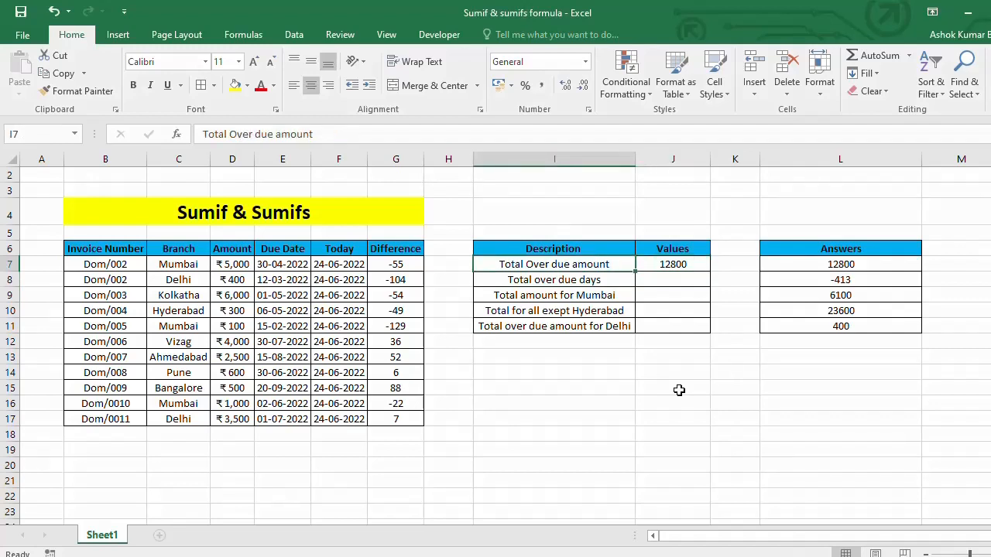
pyautogui.press('Down')
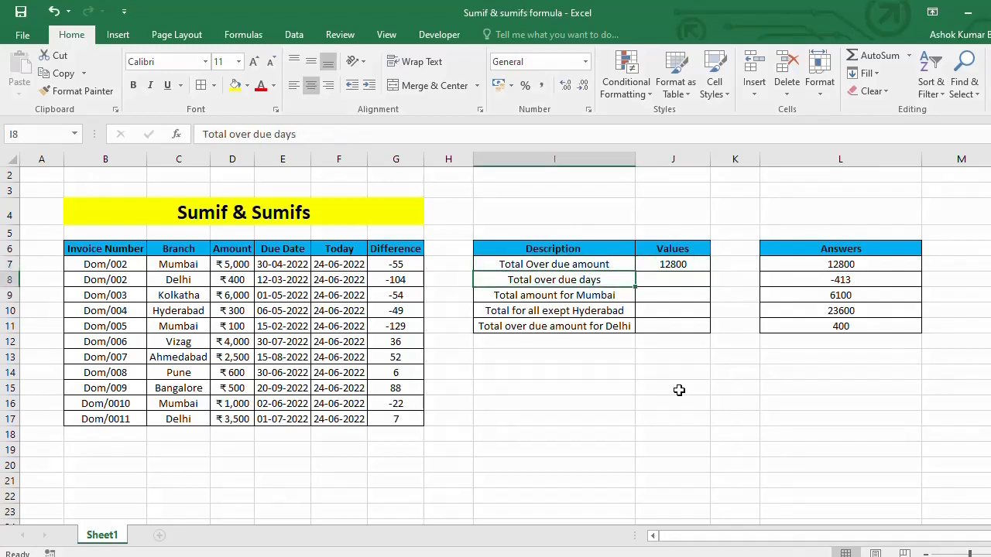
pyautogui.press('Right')
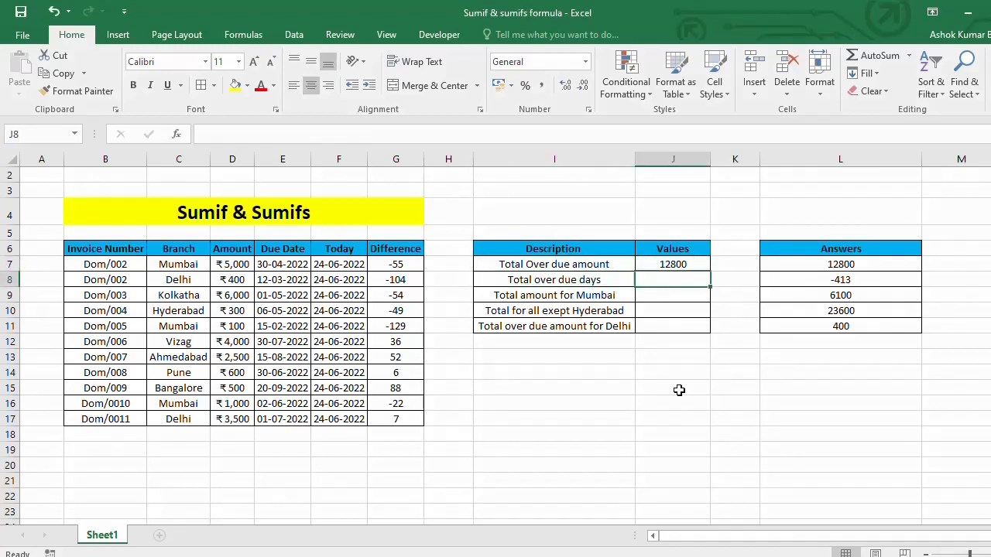
pyautogui.press('Left')
pyautogui.press('Right')
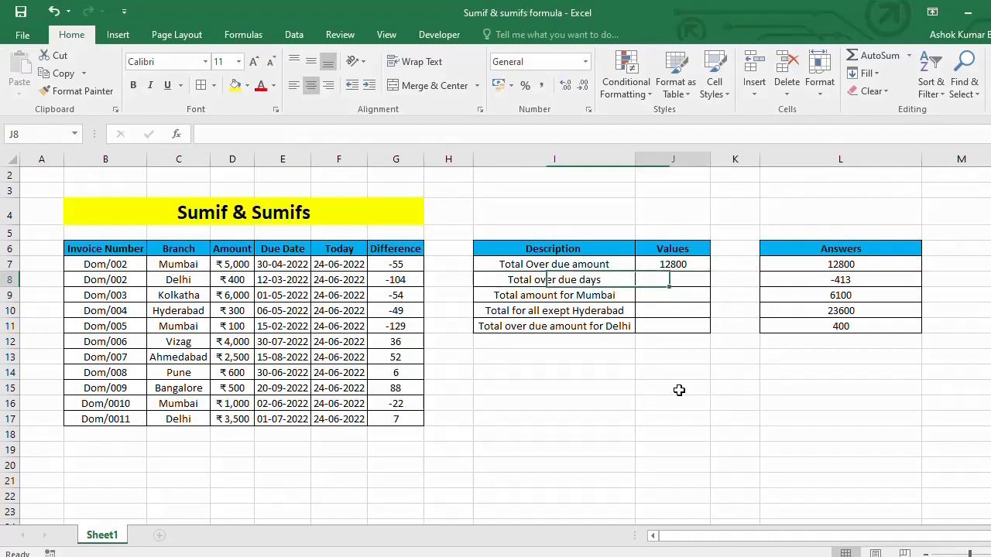
# Begin a SUMIF formula in J8 for the total overdue days, with the Difference cells G7:G17 as the range
pyautogui.write('=SUMIF(')
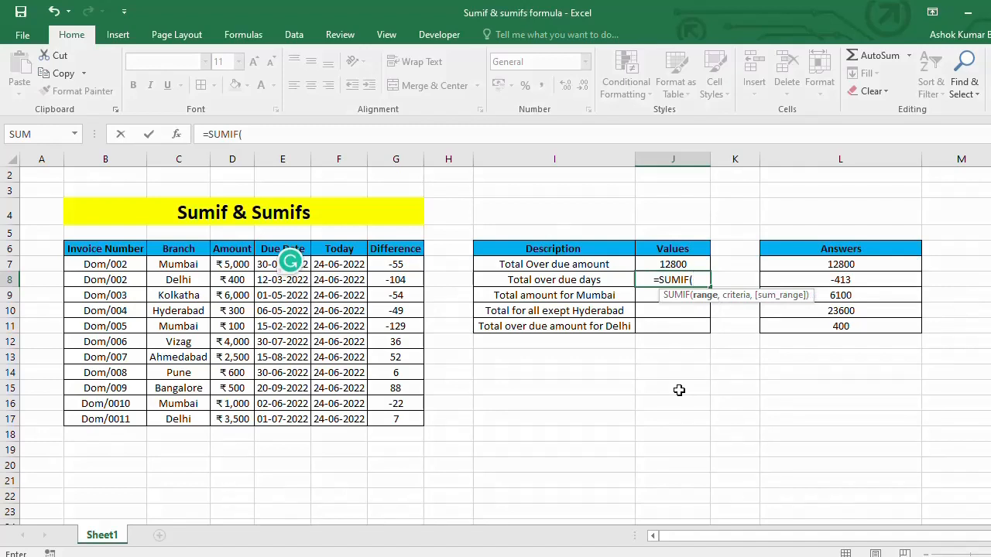
pyautogui.press('Left')
pyautogui.press('Left')
pyautogui.press('Left')
pyautogui.press('Up')
pyautogui.hotkey('ctrl', 'shift', 'Down')
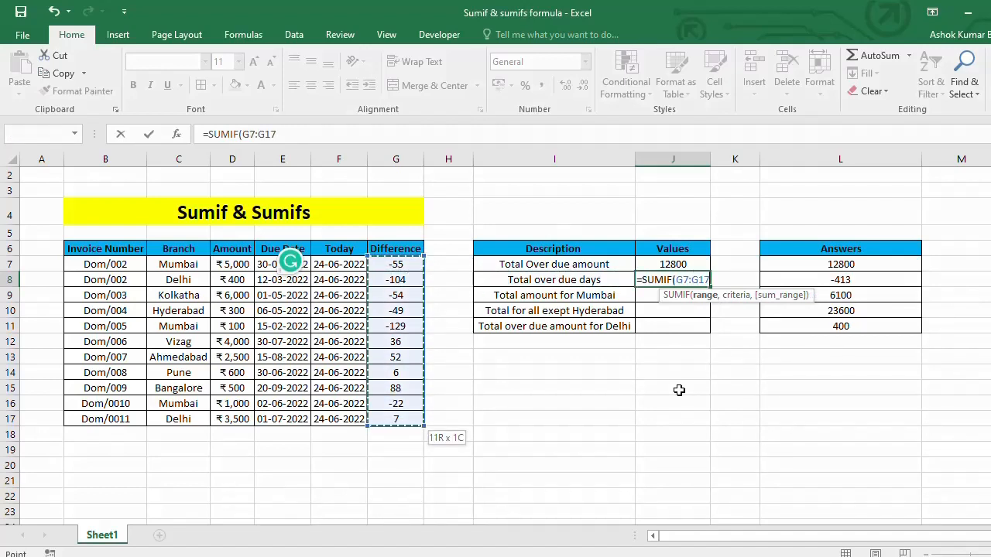
pyautogui.write(',')
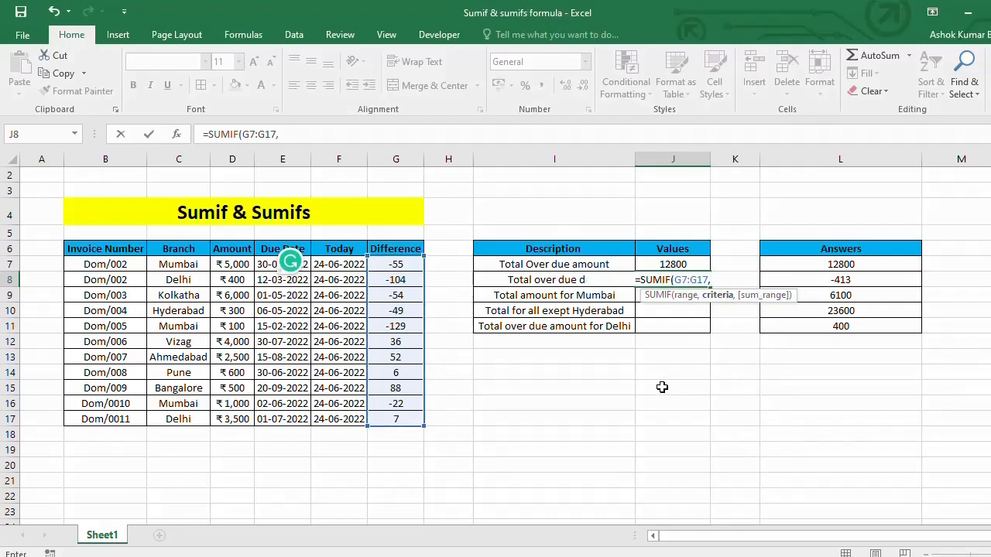
# Complete the J8 SUMIF formula with the criteria "<0" and no separate sum range
pyautogui.write('"')
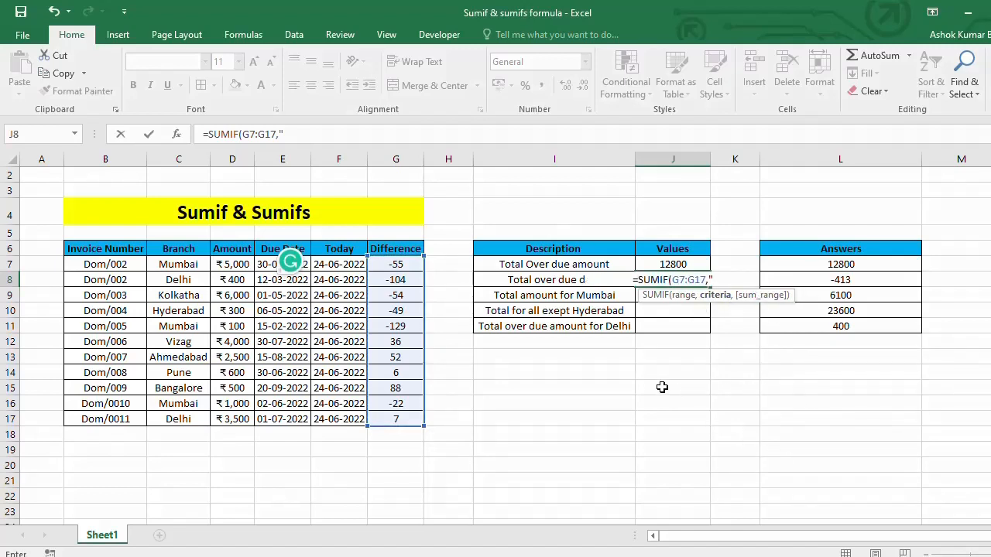
pyautogui.write('<0')
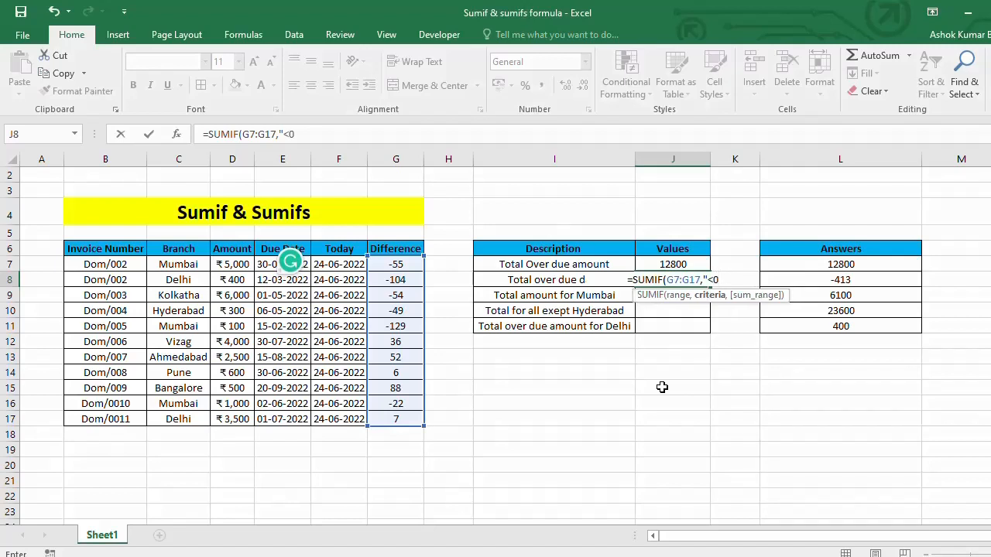
pyautogui.write('"')
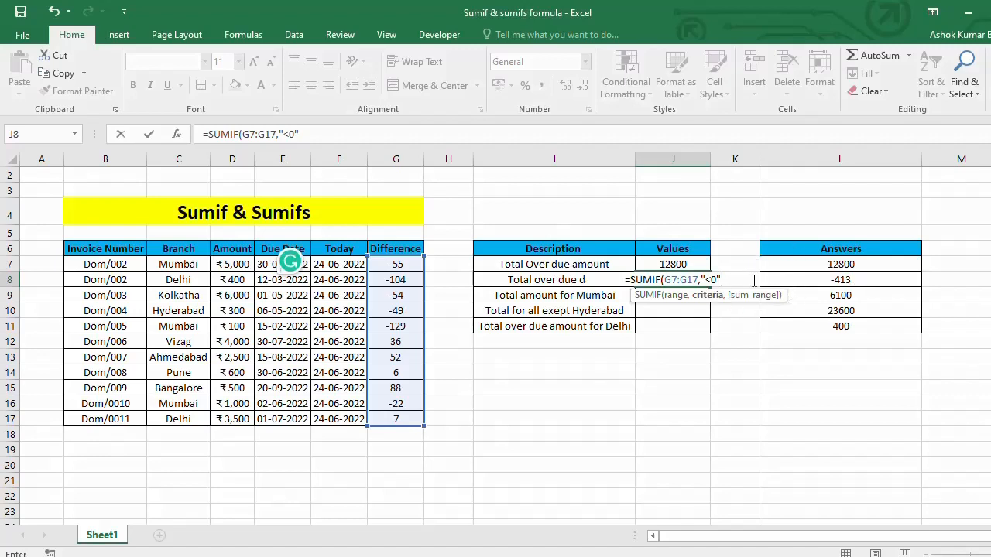
pyautogui.write(')')
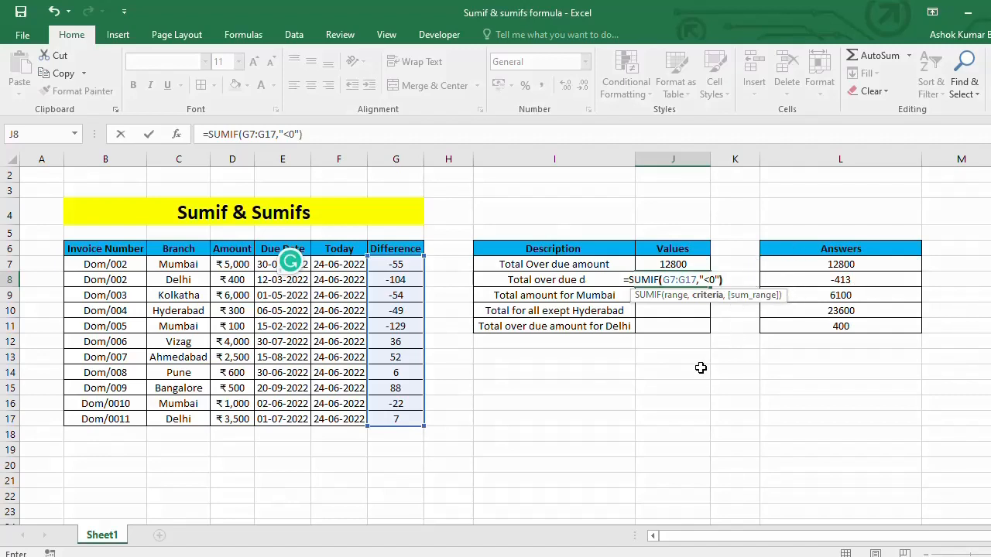
pyautogui.hotkey('ctrl', 'Return')
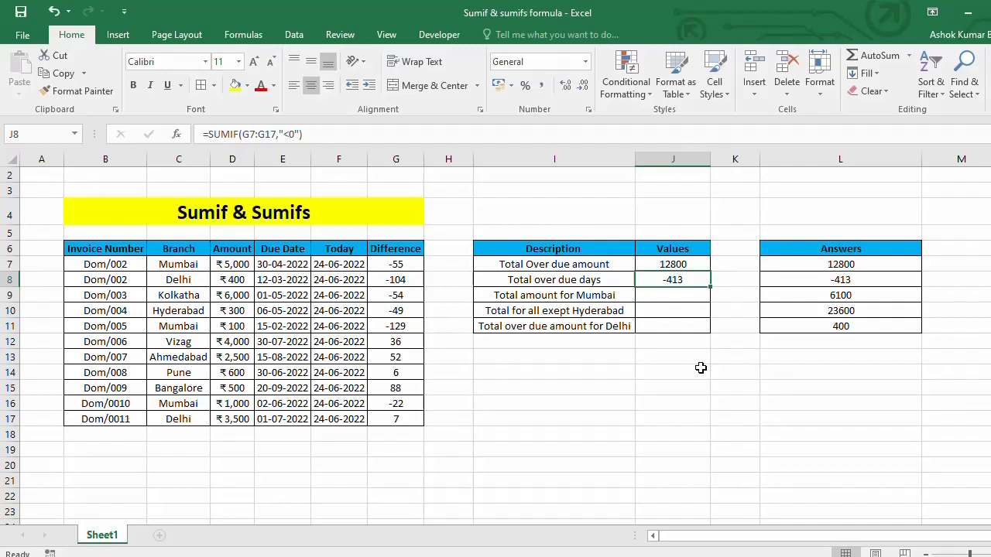
# Compare the total overdue days in J8 with the reference answer in L8
pyautogui.press('Right')
pyautogui.press('Right')
pyautogui.press('Right')
pyautogui.press('Left')
pyautogui.press('Left')
pyautogui.press('Left')
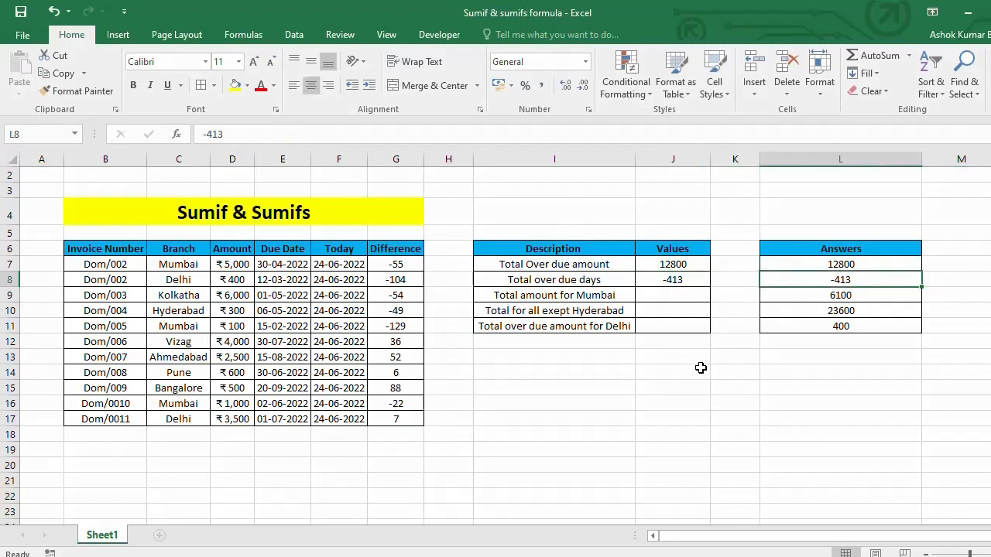
pyautogui.press('Down')
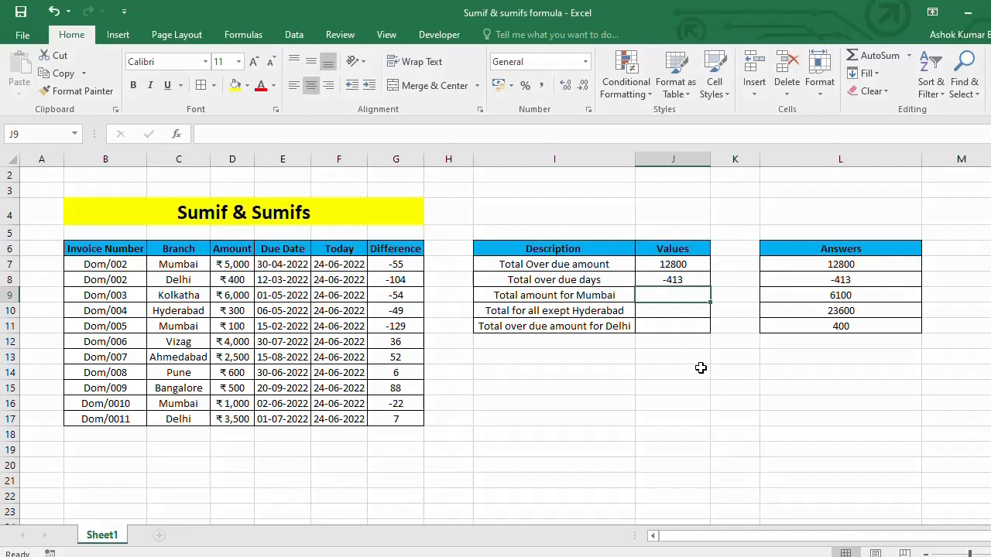
# Examine the Branch column C7:C17 of the invoice table for the Mumbai entries
pyautogui.press('Left')
pyautogui.press('Left')
pyautogui.press('Left')
pyautogui.press('Left')
pyautogui.press('Left')
pyautogui.press('Left')
pyautogui.press('Left')
pyautogui.press('Left')
pyautogui.press('Up')
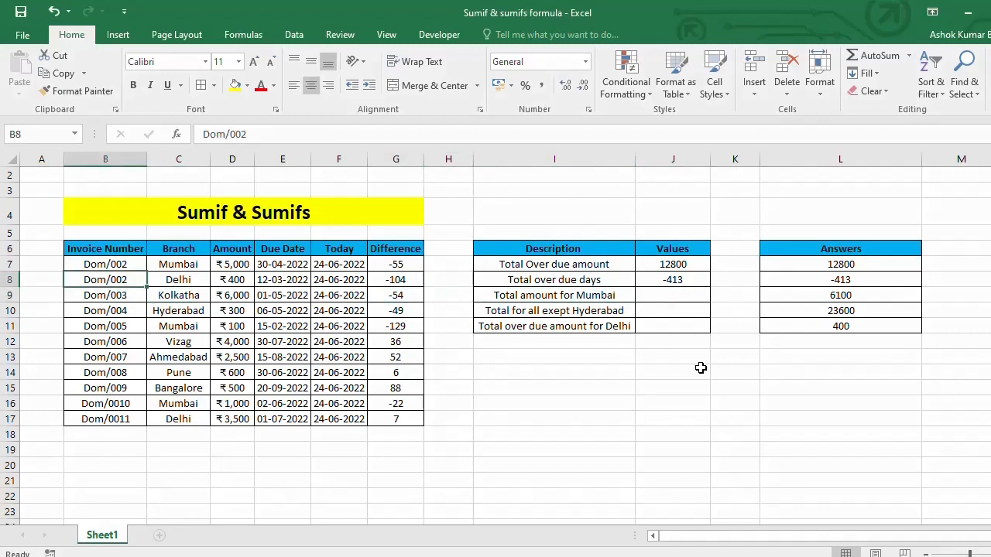
pyautogui.press('Right')
pyautogui.press('Up')
pyautogui.hotkey('ctrl', 'shift', 'Down')
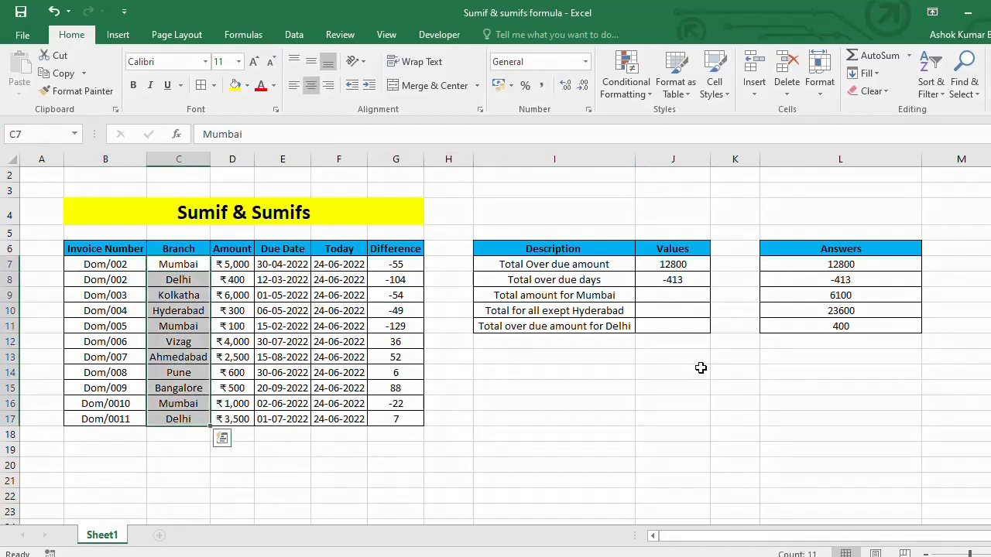
pyautogui.press('Right')
pyautogui.press('Left')
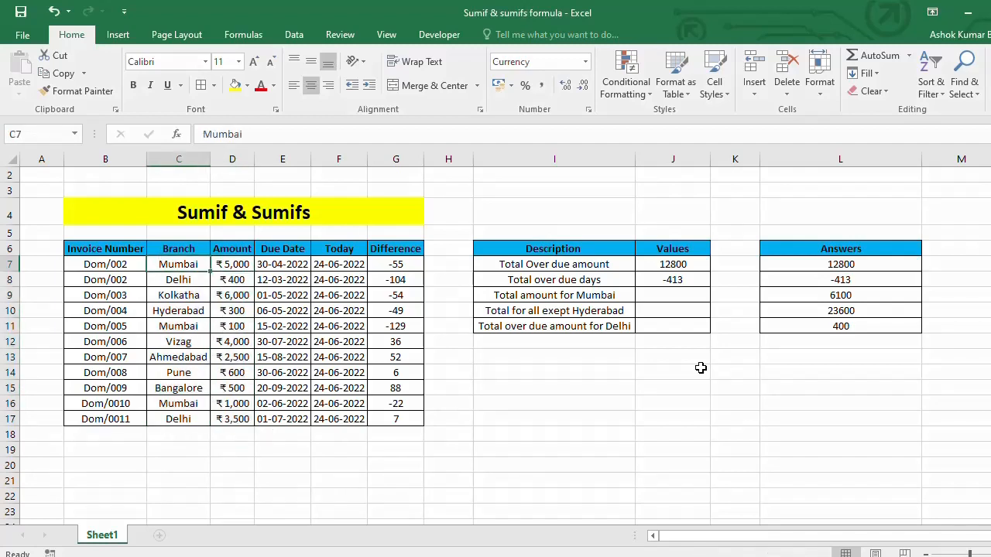
# Begin a SUMIF formula in J9 for the total amount for Mumbai
pyautogui.press('Right')
pyautogui.press('Right')
pyautogui.press('Right')
pyautogui.press('Right')
pyautogui.press('Right')
pyautogui.press('Right')
pyautogui.press('Right')
pyautogui.press('Right')
pyautogui.press('Right')
pyautogui.press('Down')
pyautogui.press('Left')
pyautogui.press('Left')
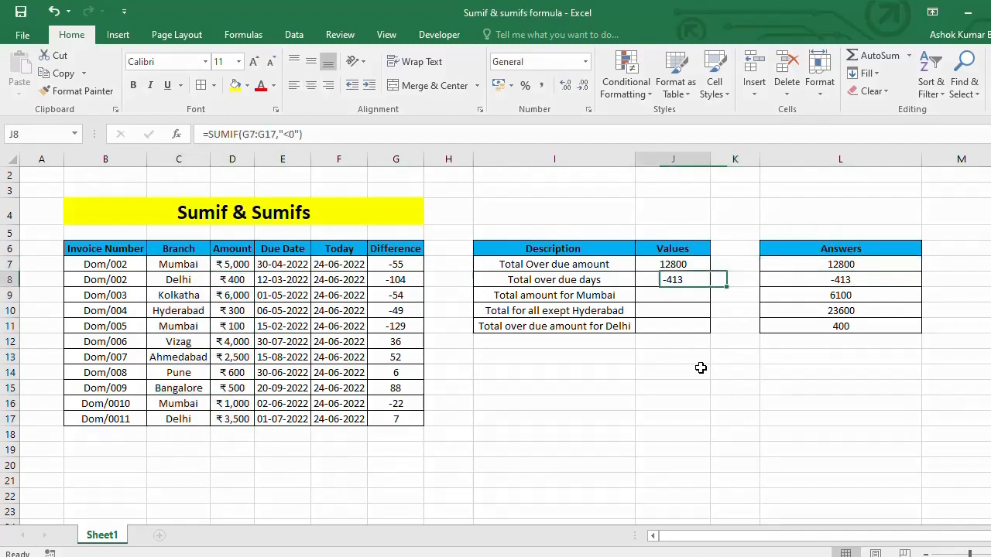
pyautogui.press('Down')
pyautogui.write('=S')
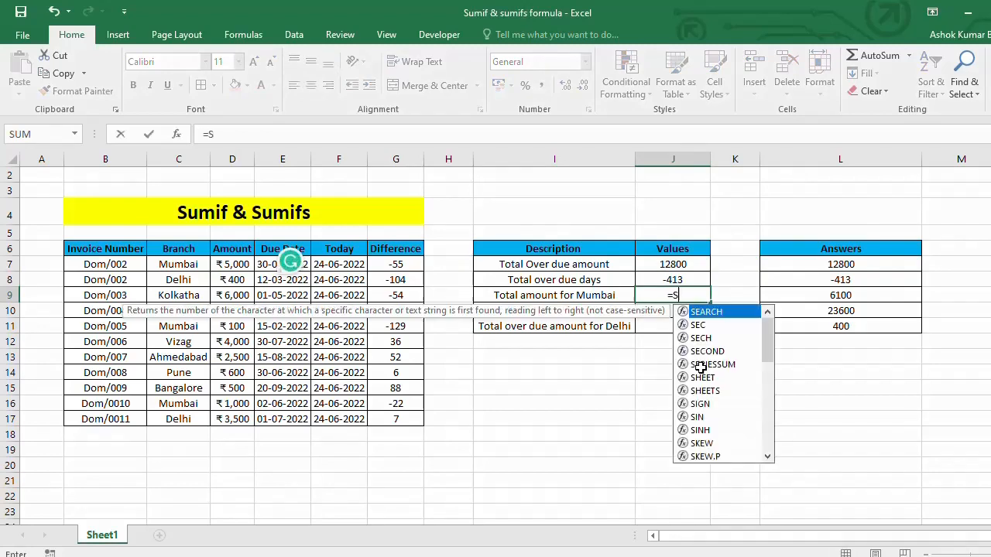
pyautogui.write('UMIF(')
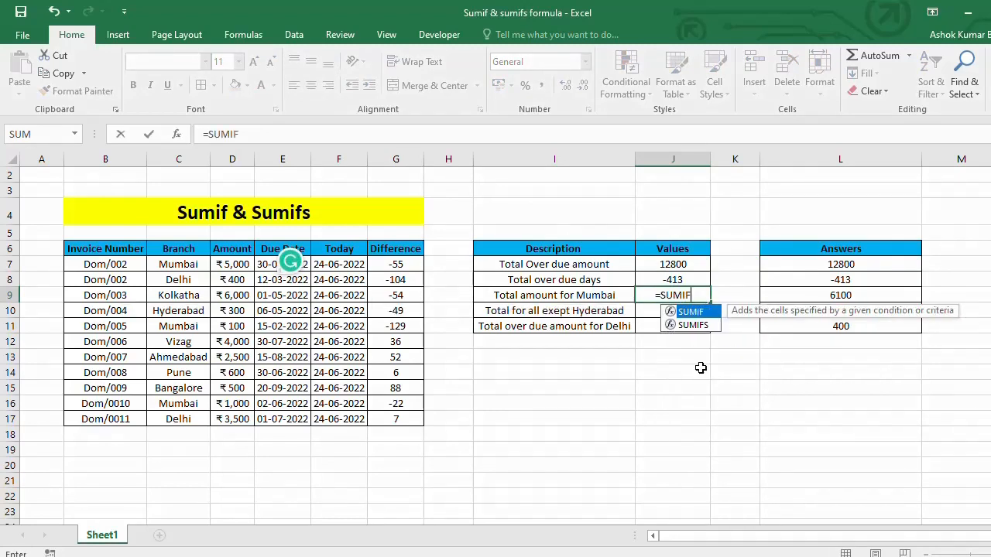
# Set the Branch cells C7:C17 as the range of the J9 SUMIF formula
pyautogui.press('Left')
pyautogui.press('Left')
pyautogui.press('Left')
pyautogui.press('Left')
pyautogui.press('Left')
pyautogui.press('Left')
pyautogui.press('Left')
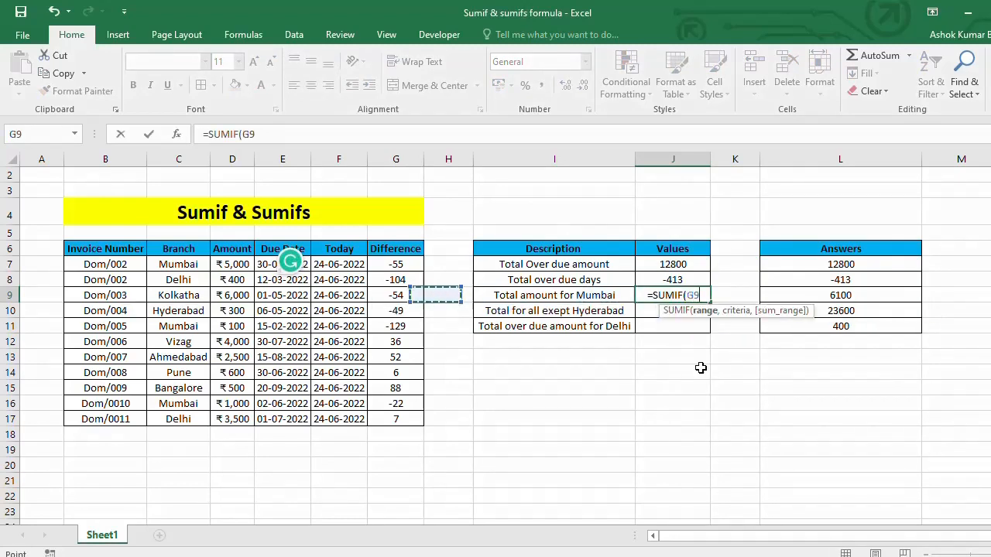
pyautogui.press('Up')
pyautogui.press('Up')
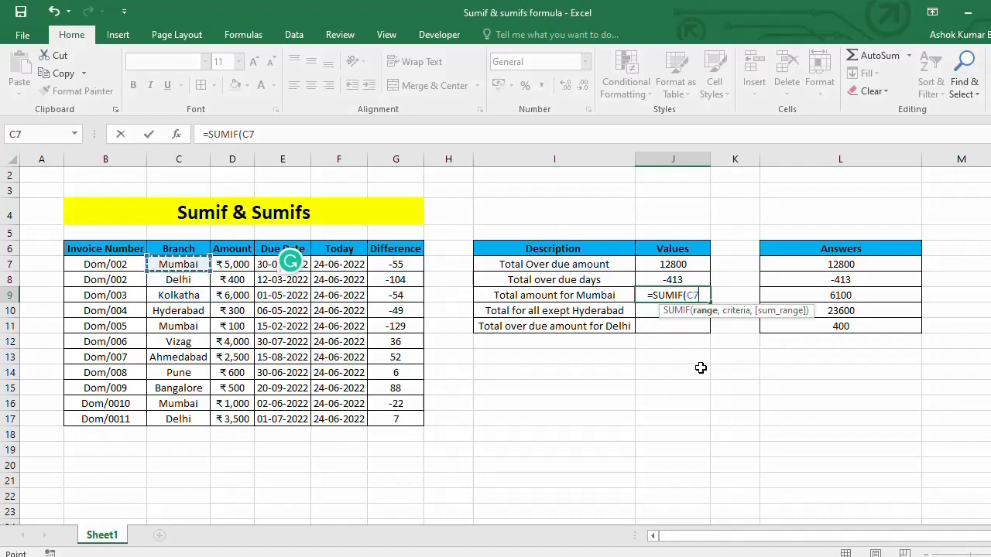
pyautogui.hotkey('ctrl', 'shift', 'Down')
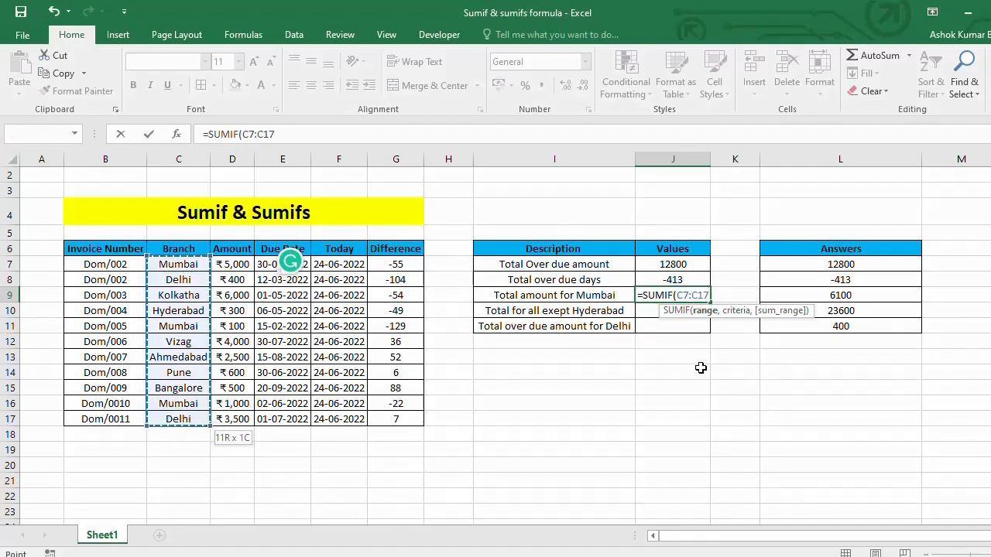
pyautogui.write(',')
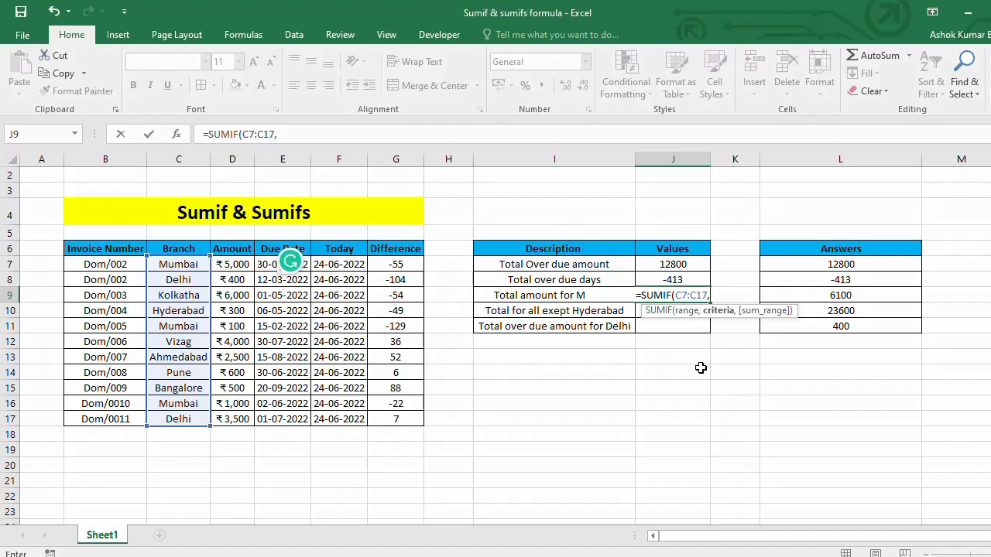
pyautogui.click(168, 266)
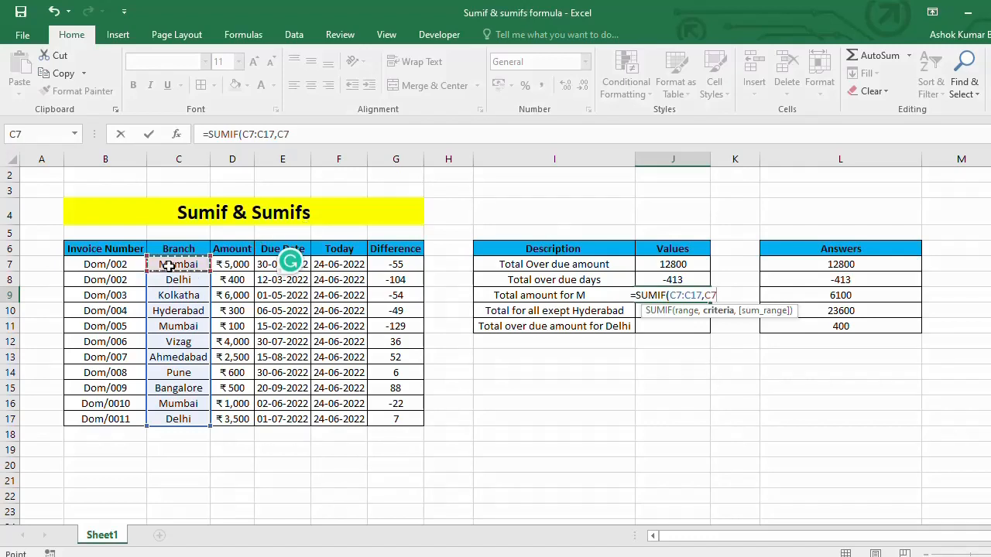
pyautogui.press('BackSpace')
pyautogui.press('BackSpace')
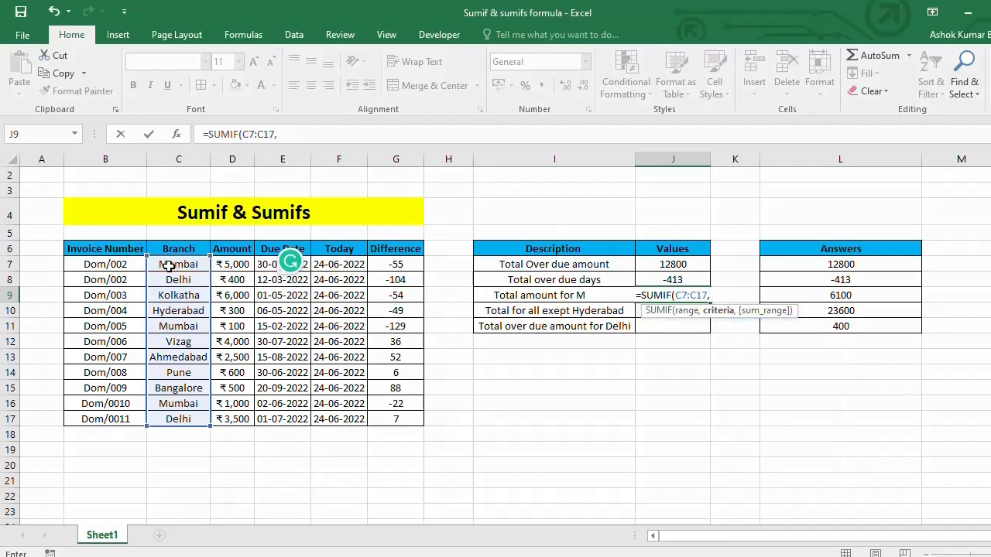
# Complete the J9 SUMIF formula with the criteria "Mumbai" and the Amount cells D7:D17 as the sum range
pyautogui.write('"M')
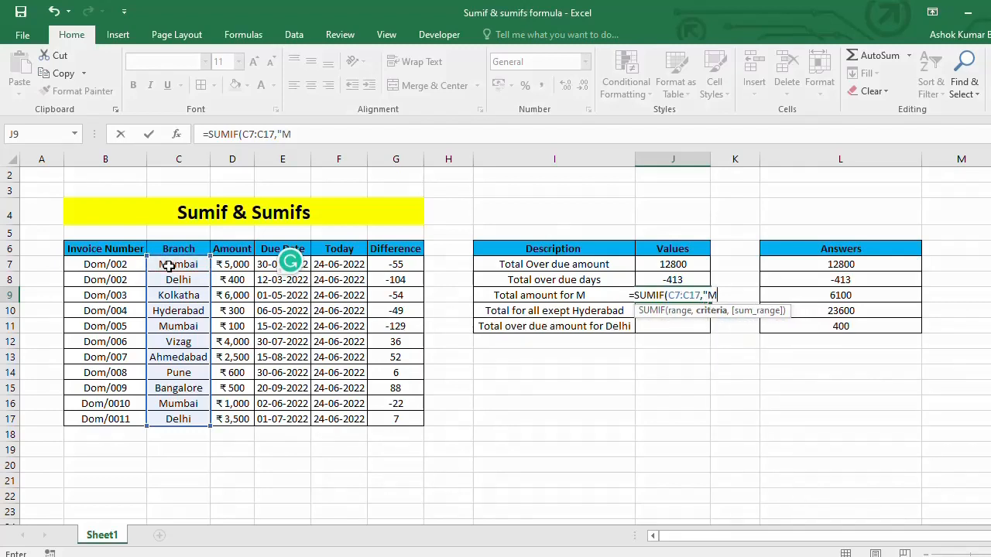
pyautogui.write('umbai')
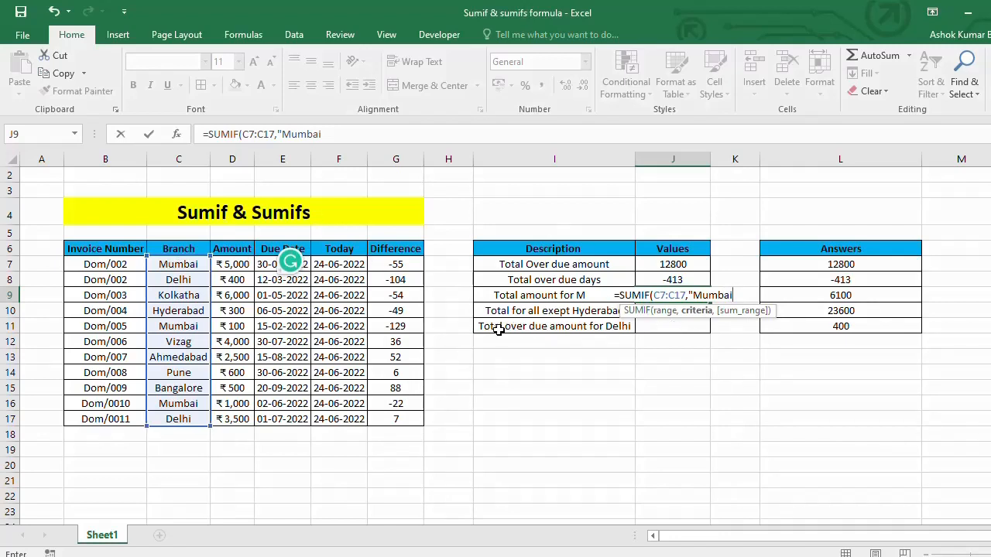
pyautogui.write('"')
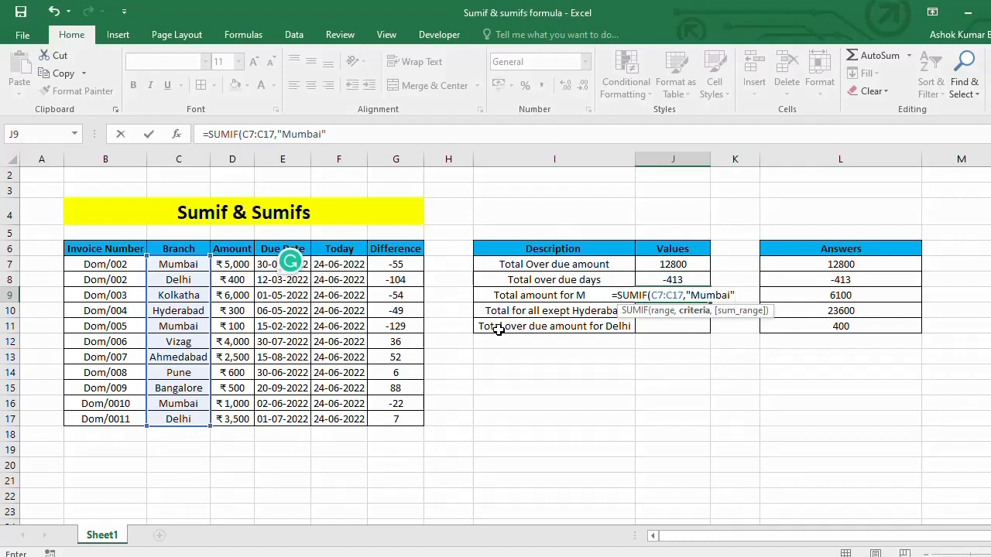
pyautogui.write(',')
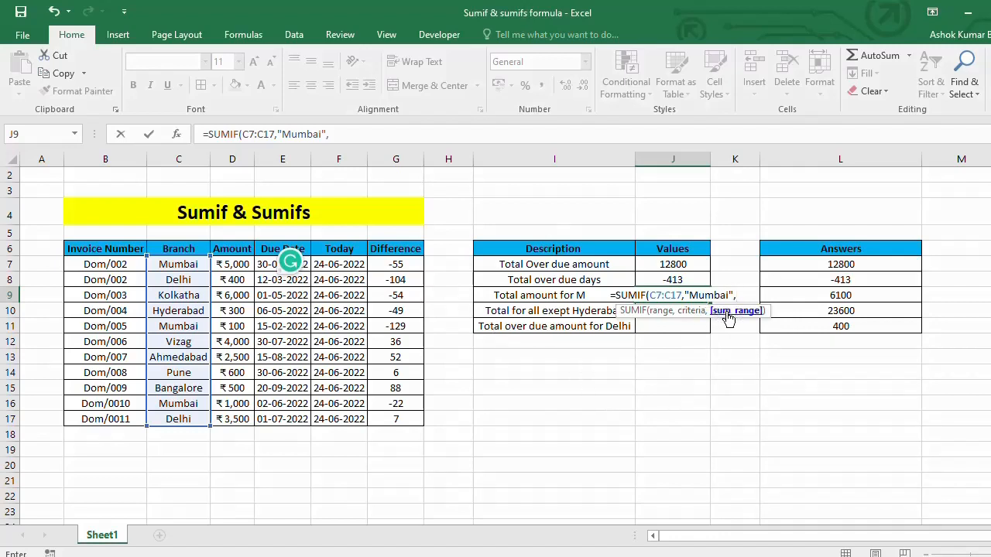
pyautogui.click(237, 264)
pyautogui.hotkey('ctrl', 'shift', 'Down')
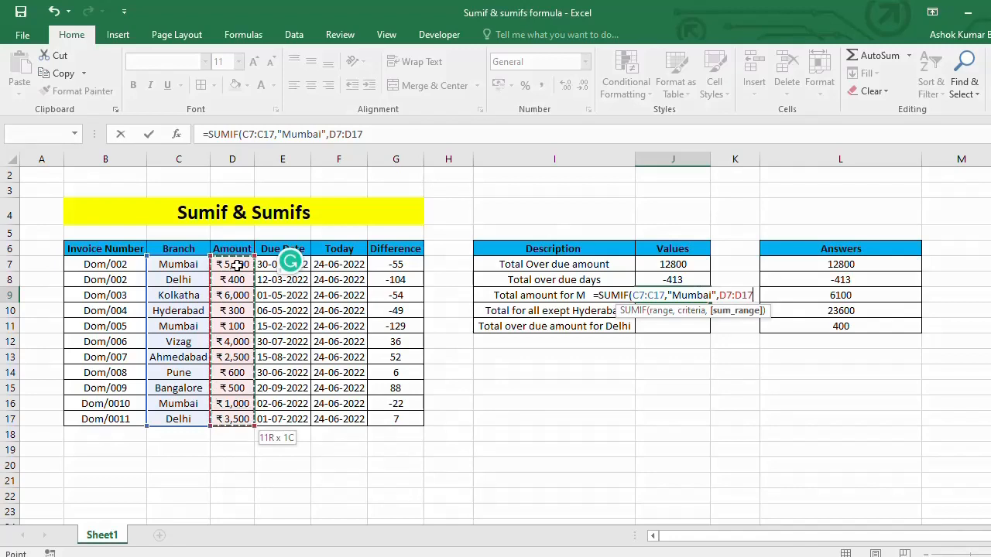
pyautogui.press('Return')
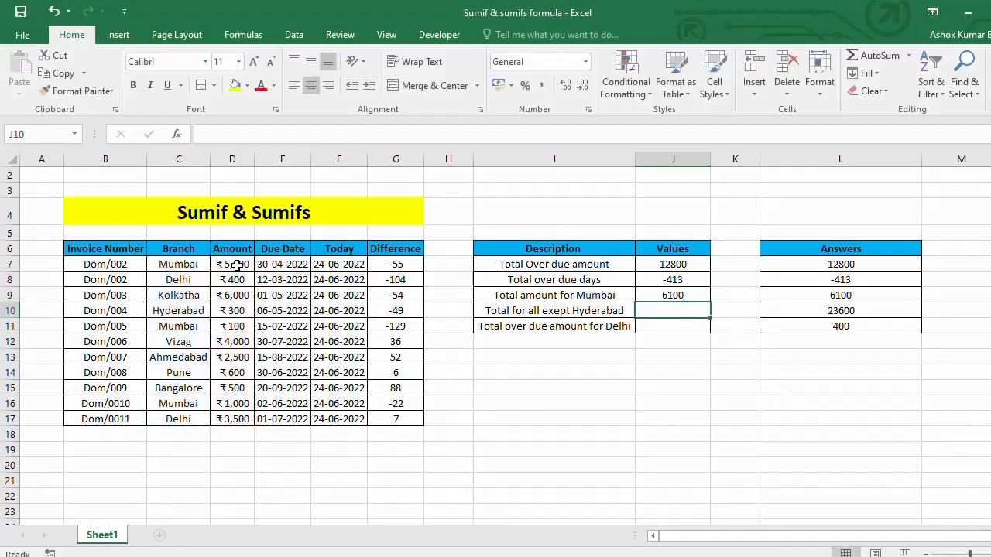
# Compare the Mumbai total in J9 with the reference answer in L9 and its description in I9
pyautogui.press('Up')
pyautogui.press('Right')
pyautogui.press('Right')
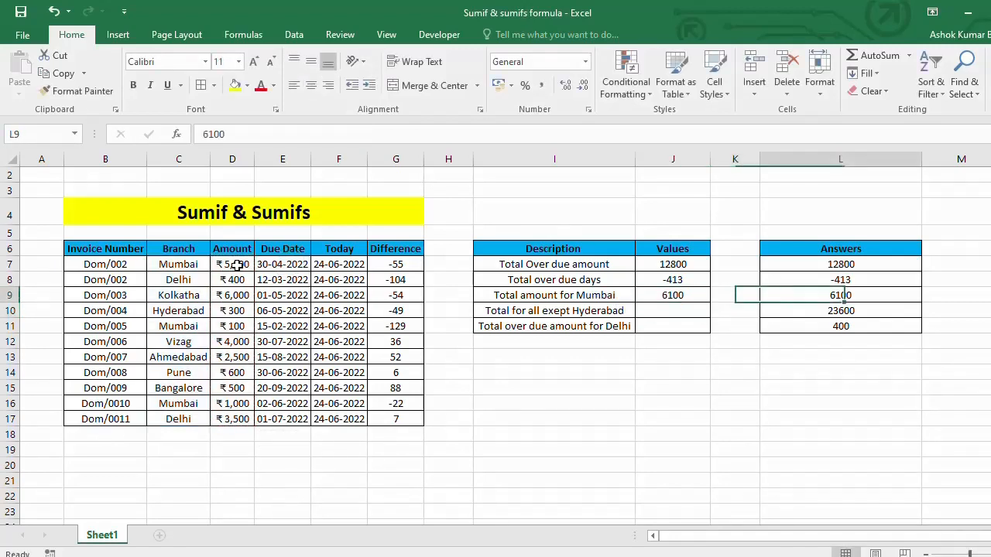
pyautogui.press('Left')
pyautogui.press('Left')
pyautogui.press('Left')
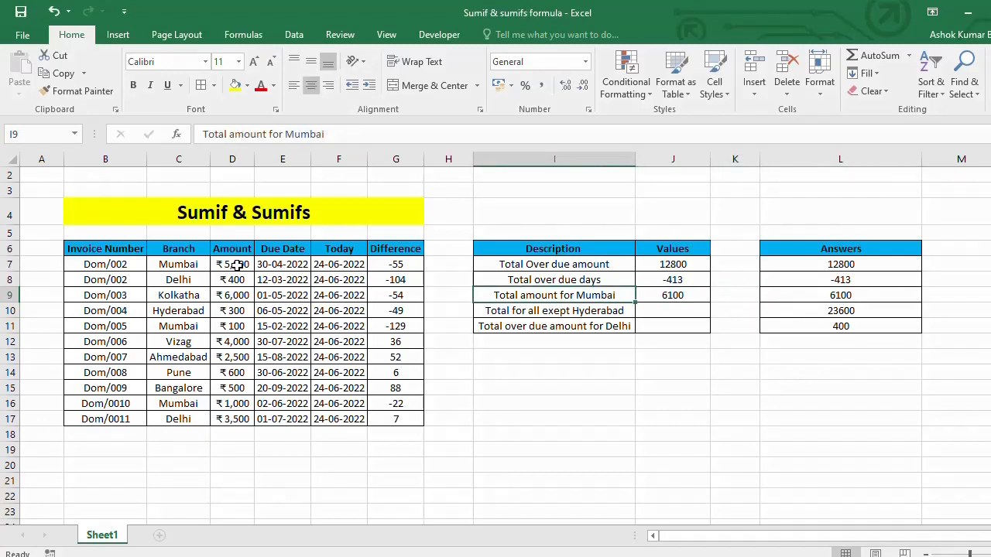
# Review the row 10 description for the total of all branches except Hyderabad, along with its empty Values cell
pyautogui.press('Down')
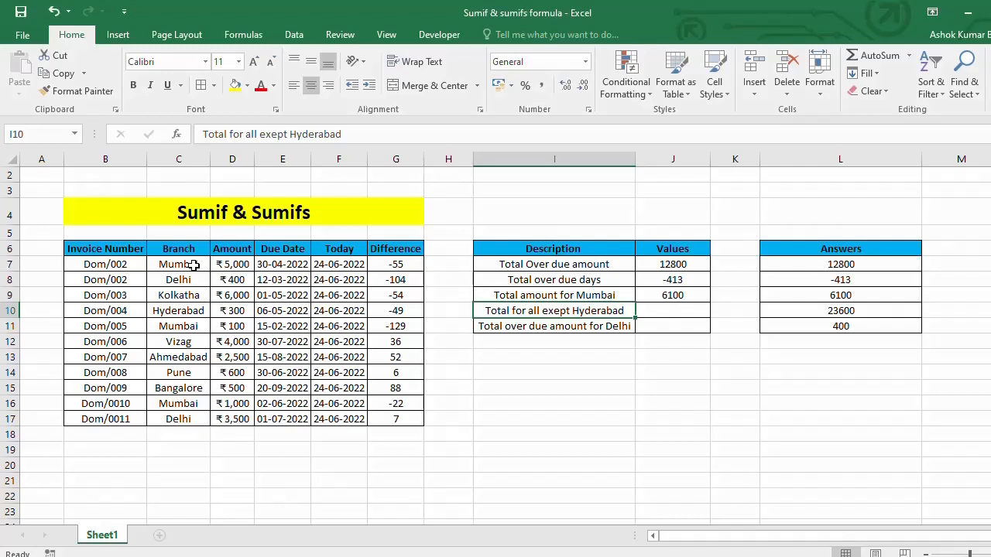
pyautogui.press('Left')
pyautogui.press('Left')
pyautogui.press('Left')
pyautogui.press('Left')
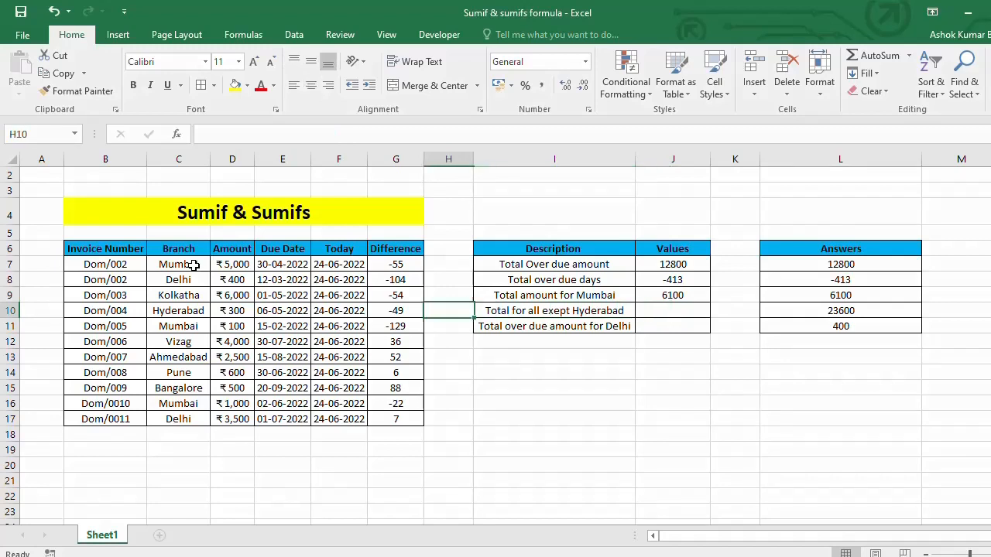
pyautogui.press('Right')
pyautogui.press('Right')
pyautogui.press('Right')
pyautogui.press('Right')
# Examine the Branch cells C7:C17 and the Amount cells D7:D17 needed for the total without Hyderabad
pyautogui.press('Left')
pyautogui.press('Left')
pyautogui.press('Left')
pyautogui.press('Left')
pyautogui.press('Left')
pyautogui.press('Left')
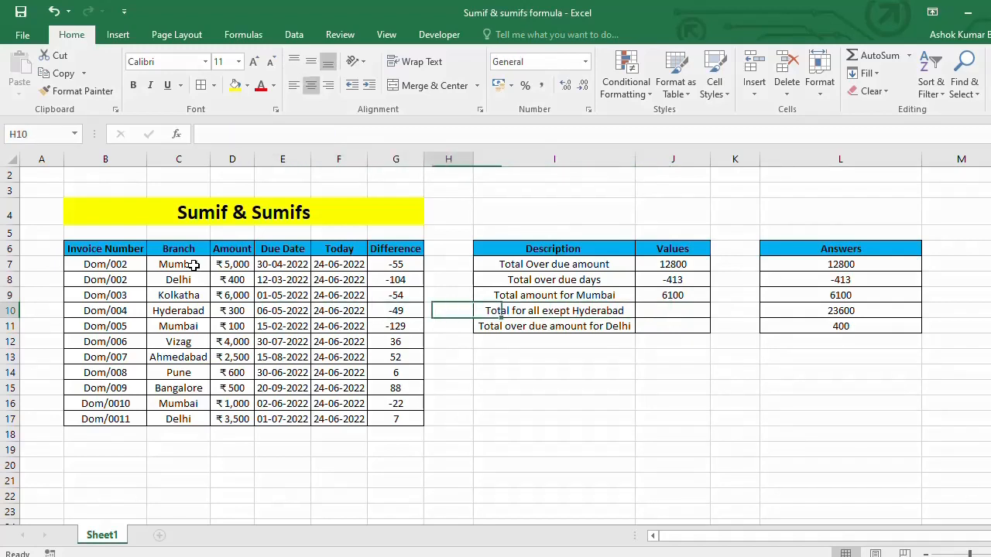
pyautogui.press('Up')
pyautogui.press('Up')
pyautogui.press('Up')
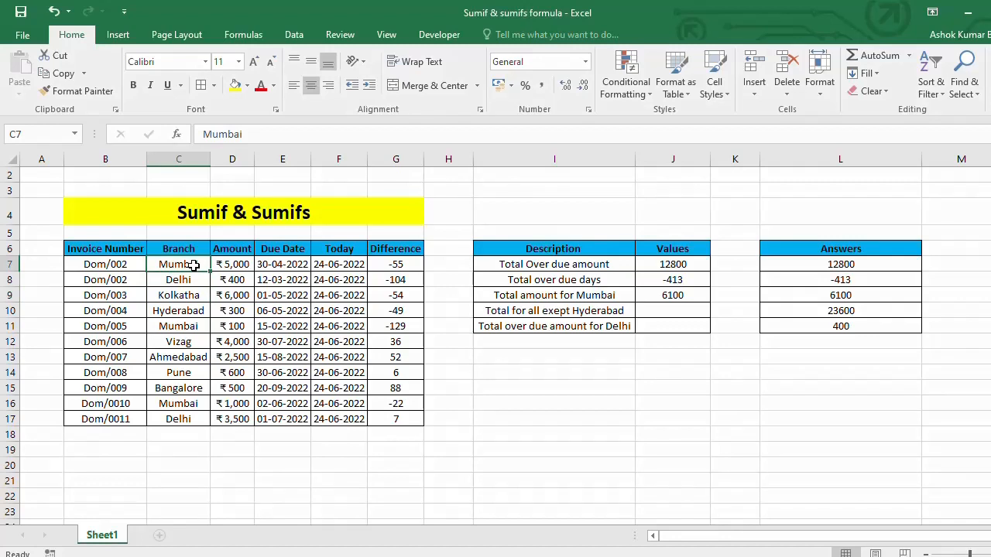
pyautogui.press('Right')
pyautogui.hotkey('ctrl', 'shift', 'Down')
pyautogui.press('Left')
pyautogui.hotkey('ctrl', 'shift', 'Down')
# Highlight the Hyderabad branch and its amount in C10:D10 as the entry to exclude
pyautogui.hotkey('shift', 'Up')
pyautogui.hotkey('shift', 'Up')
pyautogui.hotkey('shift', 'Up')
pyautogui.hotkey('shift', 'Up')
pyautogui.hotkey('shift', 'Up')
pyautogui.hotkey('shift', 'Up')
pyautogui.hotkey('shift', 'Up')
pyautogui.press('Return')
pyautogui.press('Down')
pyautogui.press('Down')
pyautogui.hotkey('shift', 'Right')
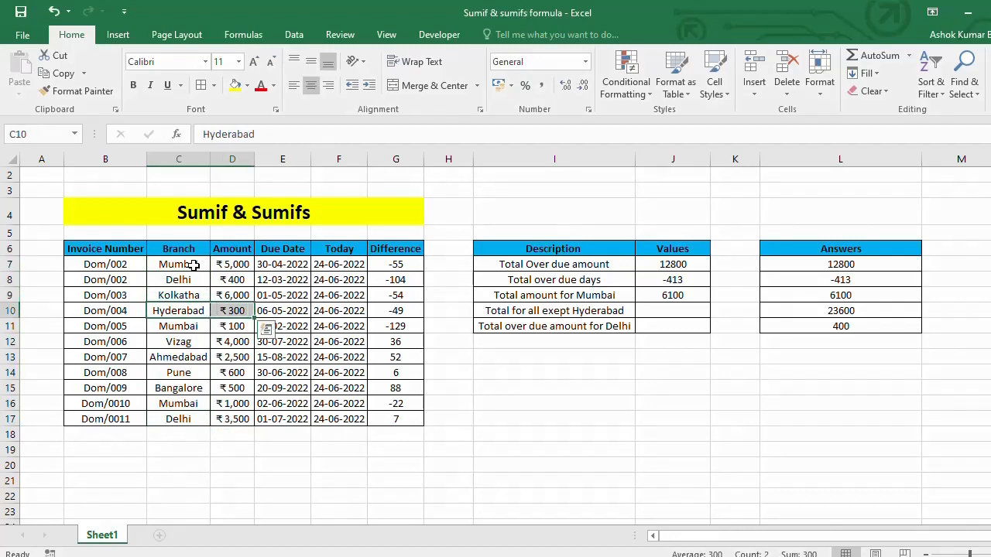
# Start a SUMIF formula in the Values cell J10 with the Branch cells C7:C17 as its range
pyautogui.press('Right')
pyautogui.press('Right')
pyautogui.press('Right')
pyautogui.press('Right')
pyautogui.press('Right')
pyautogui.press('Right')
pyautogui.press('Right')
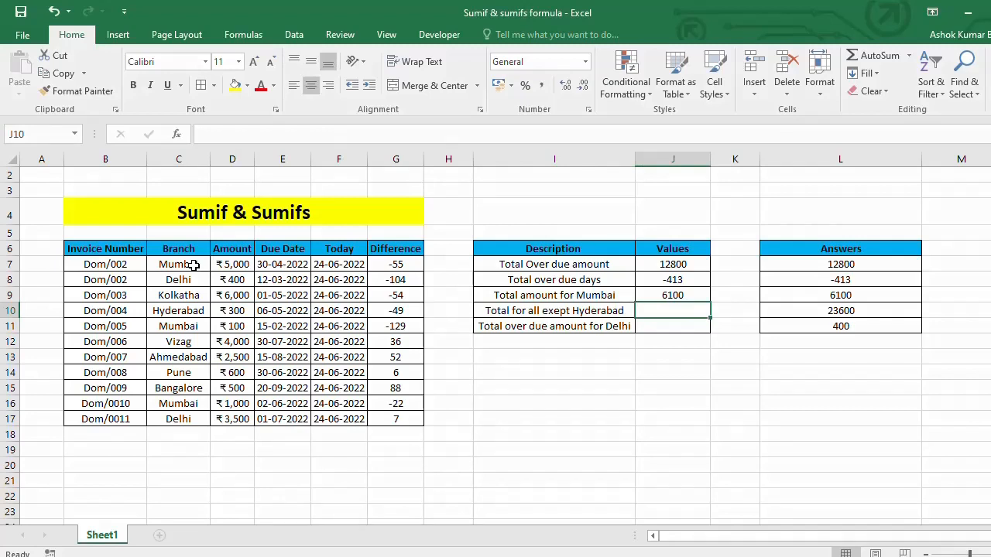
pyautogui.write('=sumi')
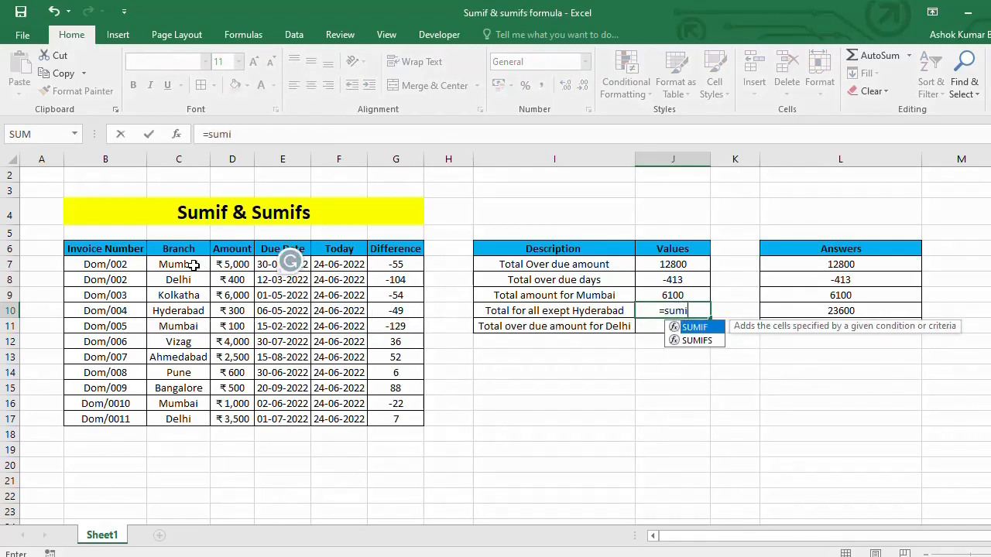
pyautogui.press('Tab')
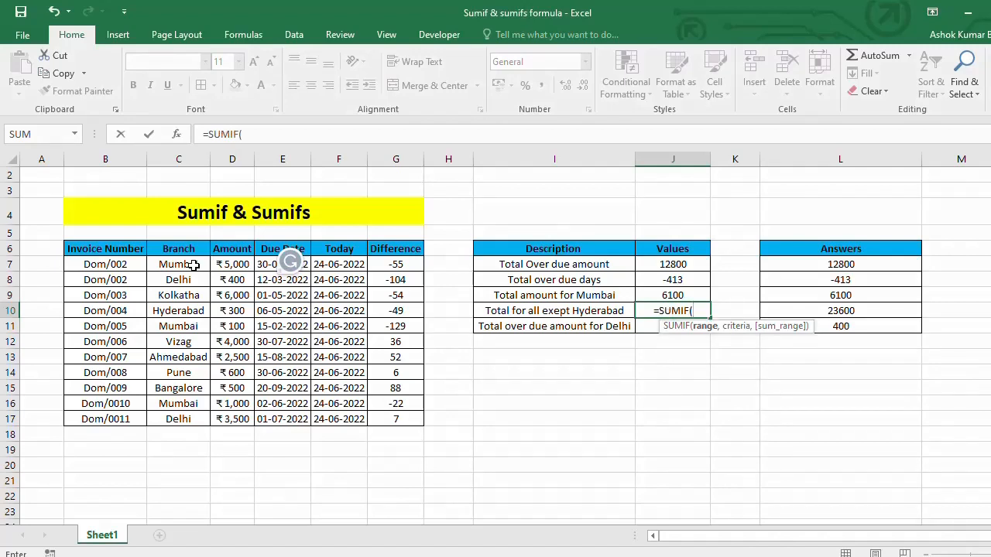
pyautogui.press('Left')
pyautogui.press('Left')
pyautogui.press('Left')
pyautogui.press('Left')
pyautogui.press('Left')
pyautogui.press('Left')
pyautogui.press('Left')
pyautogui.press('Up')
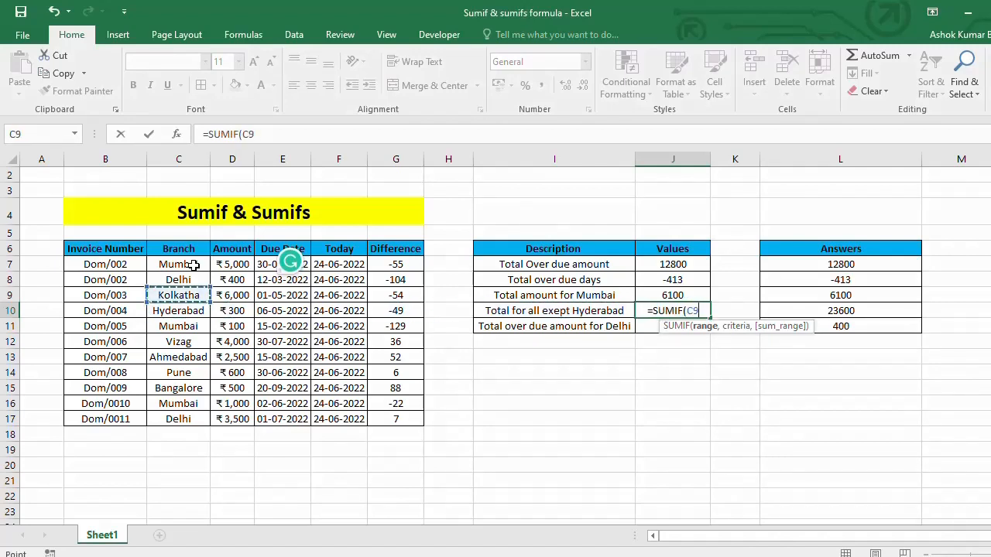
pyautogui.press('Up')
pyautogui.press('Up')
pyautogui.hotkey('ctrl', 'shift', 'Down')
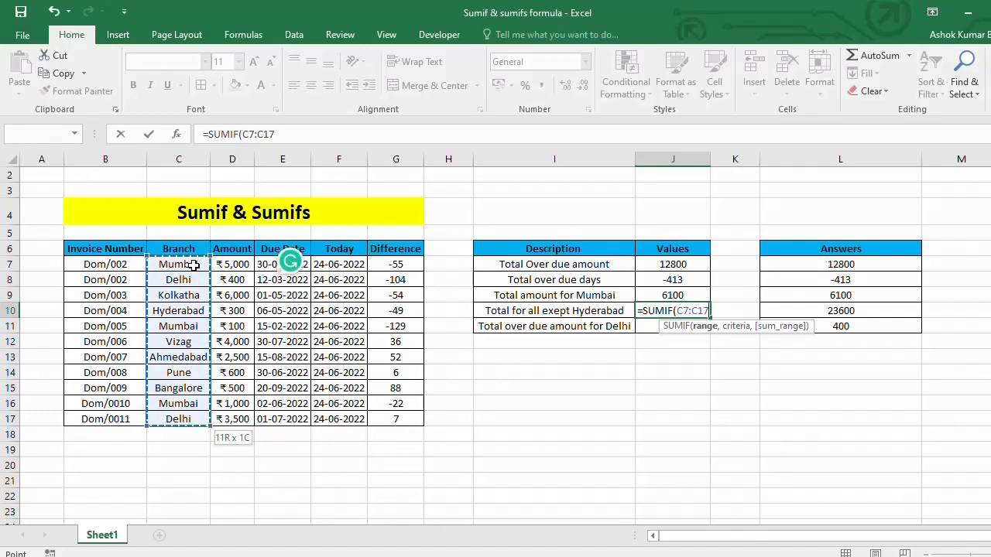
pyautogui.write(',')
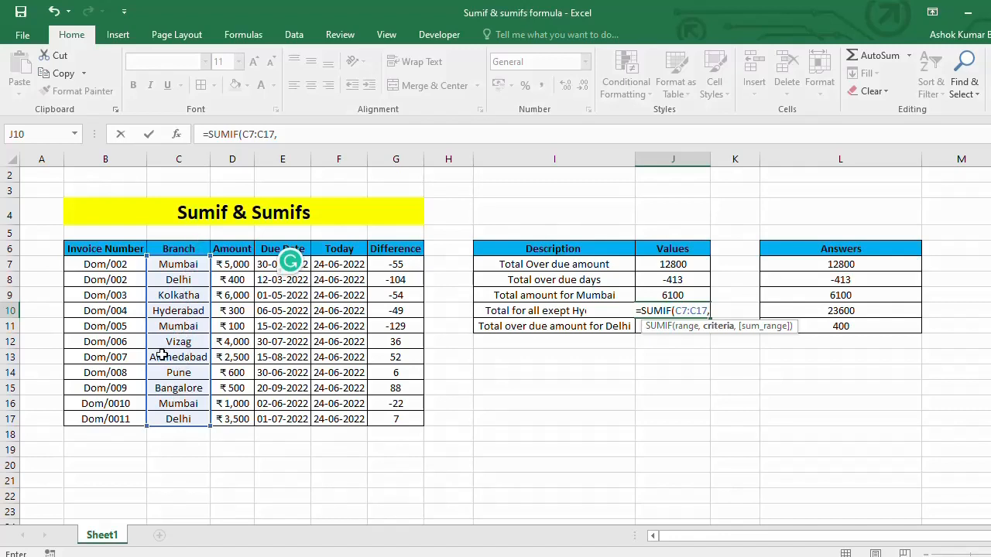
# Enter "<>Hyderabad" as the SUMIF criterion to leave out the Hyderabad branch
pyautogui.write('"')
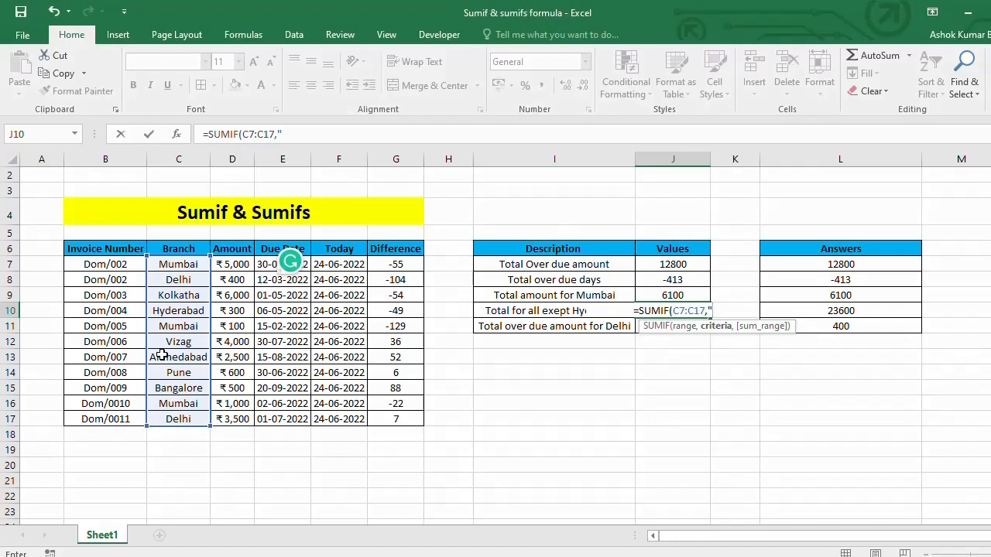
pyautogui.write('<>')
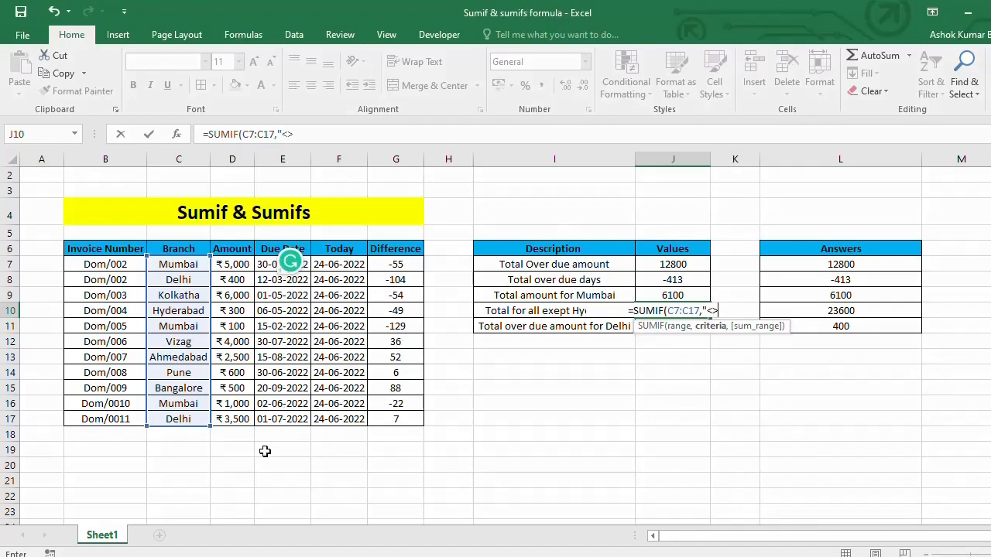
pyautogui.write('Hy')
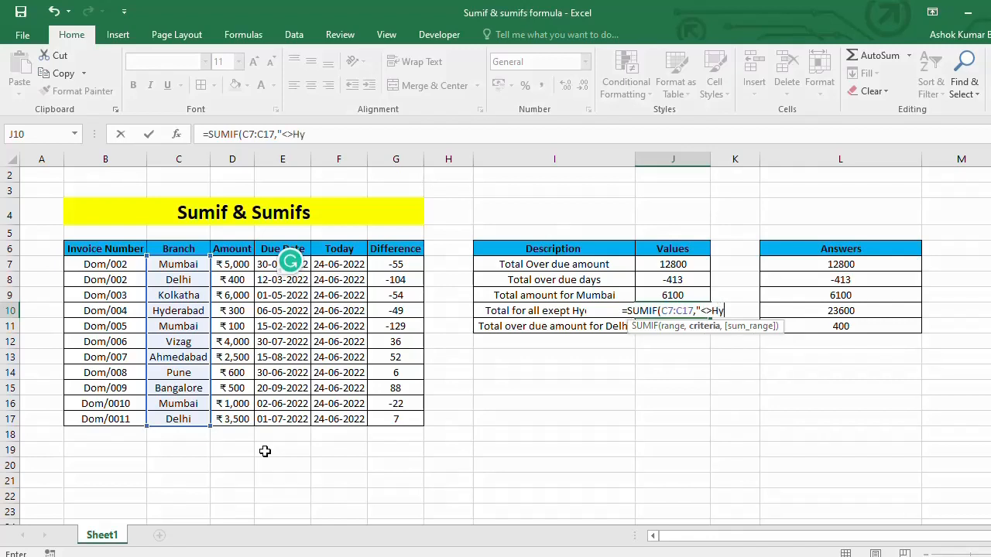
pyautogui.write('derabad')
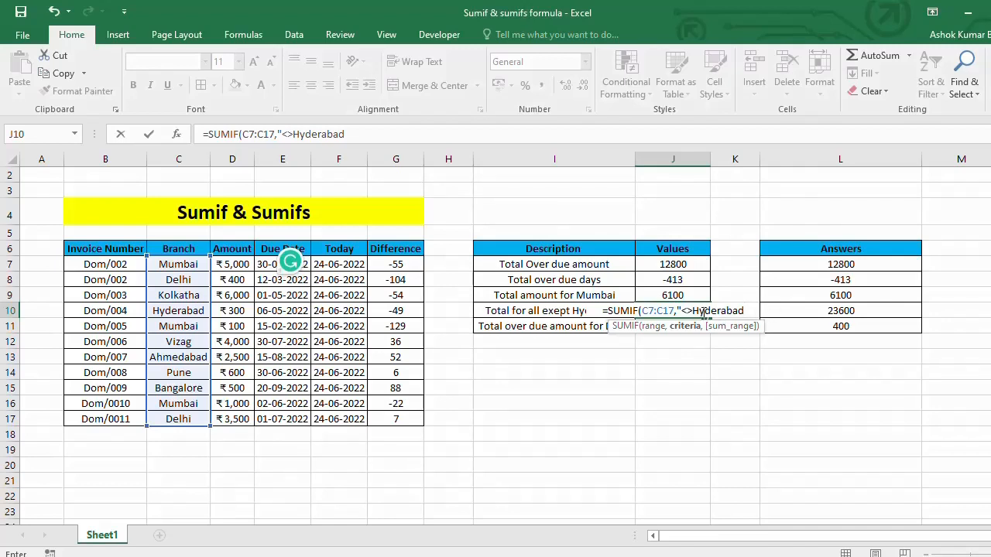
pyautogui.write('"')
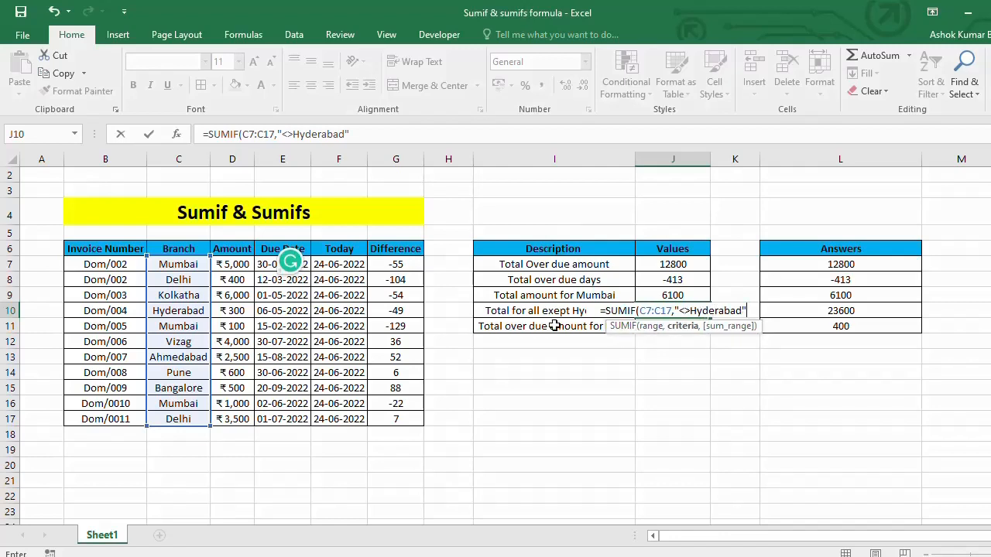
pyautogui.write(',')
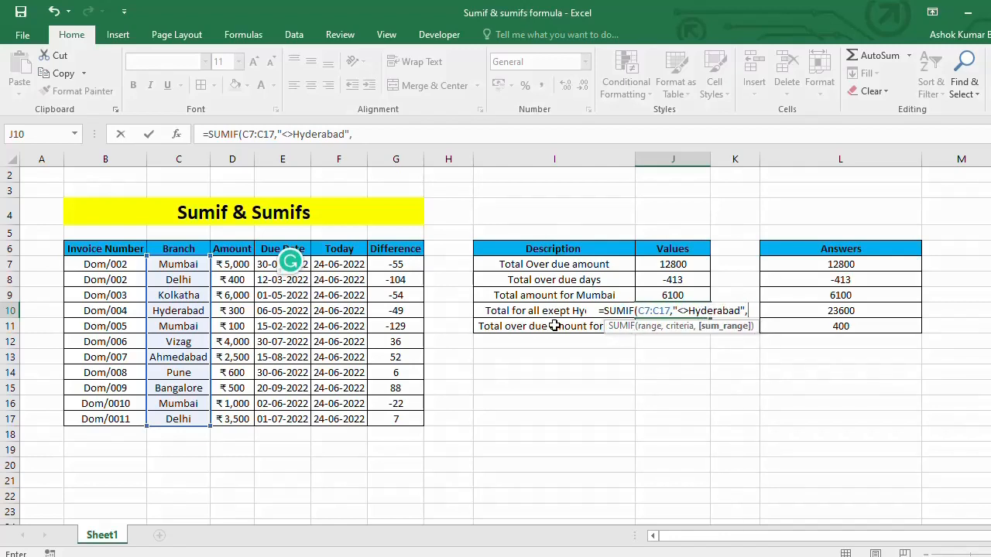
# Set the Amount cells D7:D17 as the sum range and complete the SUMIF formula in J10
pyautogui.click(232, 265)
pyautogui.hotkey('ctrl', 'shift', 'Down')
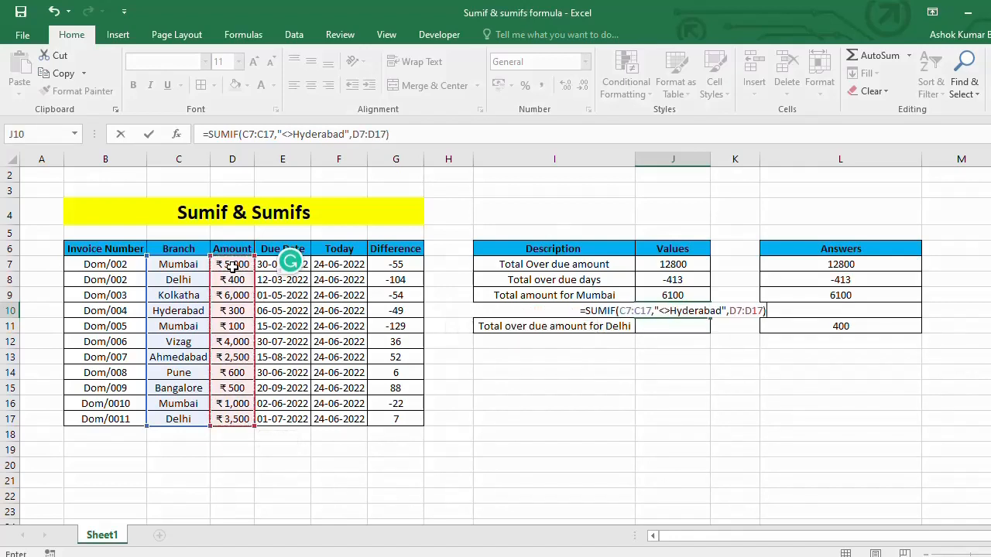
pyautogui.press('Return')
pyautogui.press('Up')
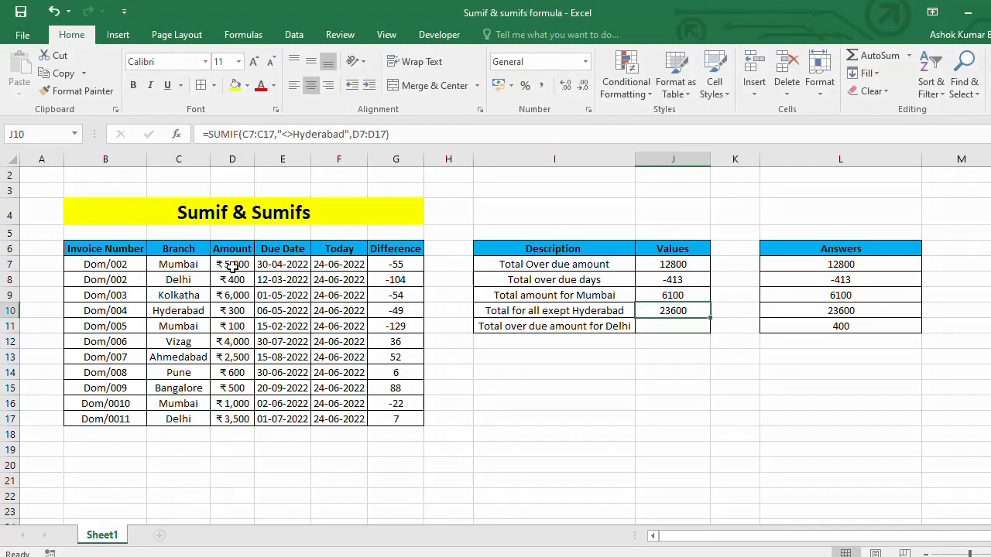
# Review the row 11 description and the Difference, Amount and Branch cells needed for Delhi's overdue total
pyautogui.press('Down')
pyautogui.press('Left')
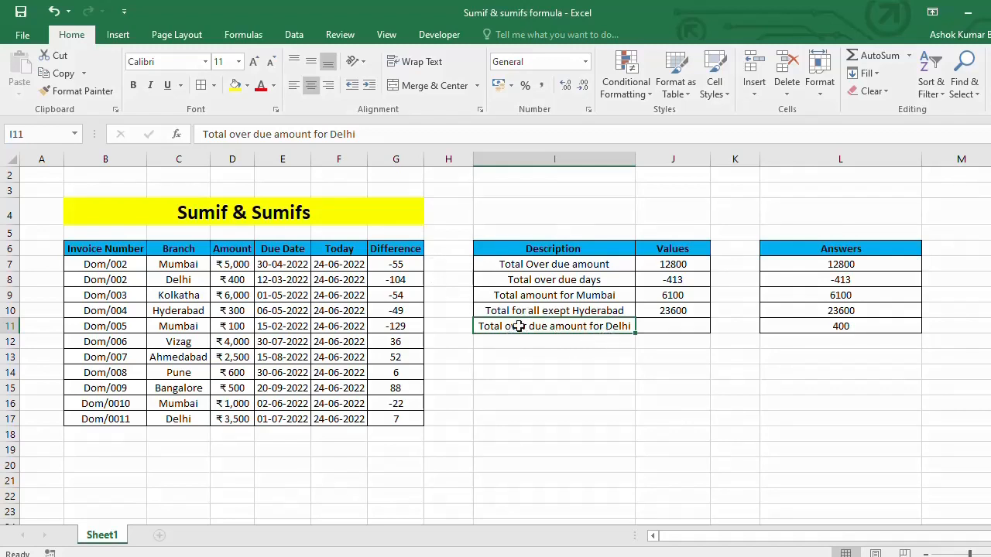
pyautogui.press('Left')
pyautogui.press('Left')
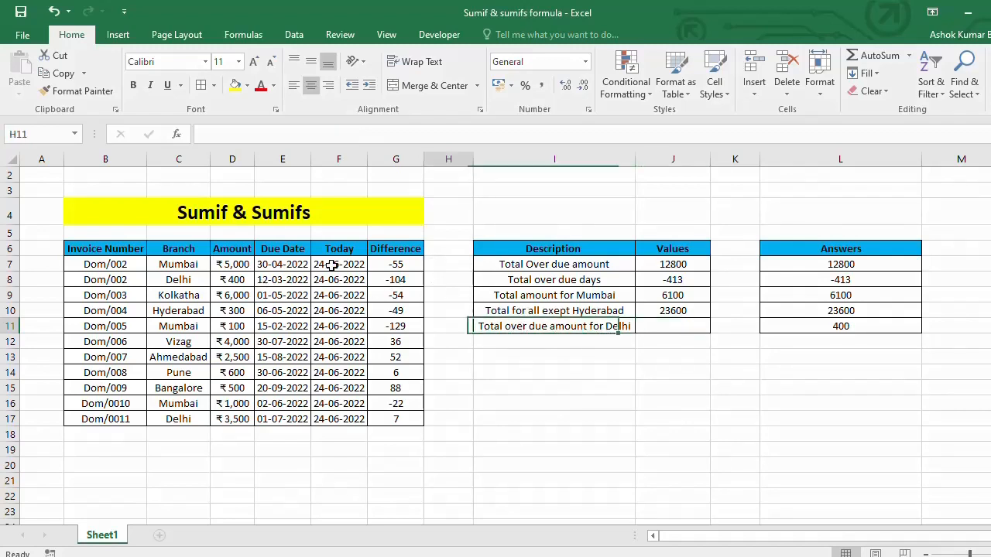
pyautogui.press('Up')
pyautogui.press('Up')
pyautogui.press('Up')
pyautogui.press('Up')
pyautogui.hotkey('ctrl', 'shift', 'Down')
pyautogui.press('Left')
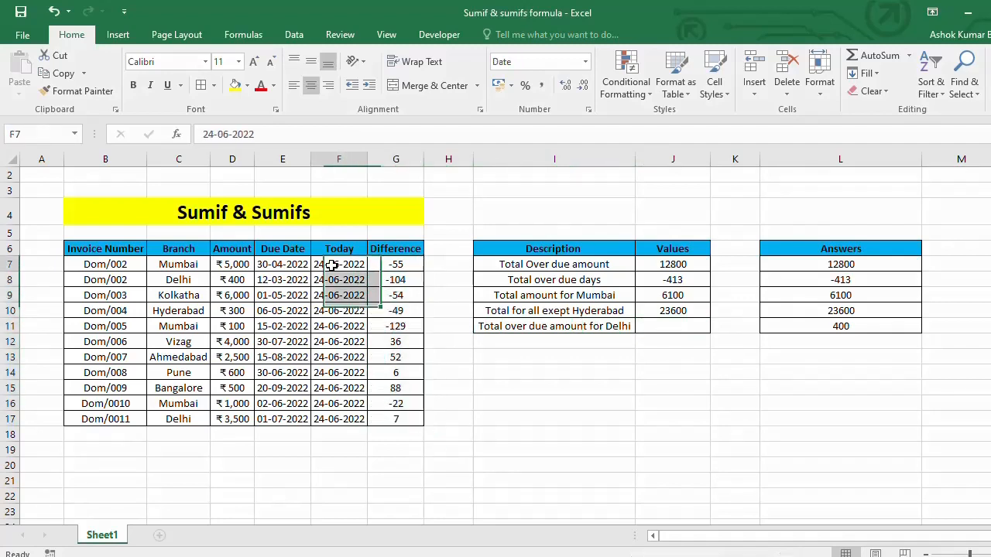
pyautogui.press('Left')
pyautogui.press('Left')
pyautogui.hotkey('ctrl', 'shift', 'Down')
pyautogui.press('Left')
pyautogui.hotkey('ctrl', 'shift', 'Down')
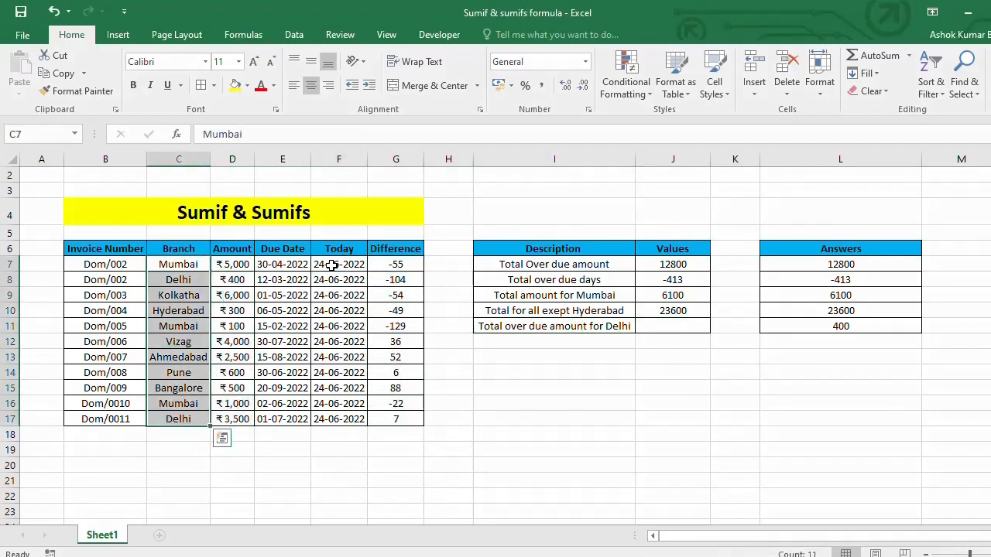
# Locate the overdue Delhi entry in C8 and check its amount in D8
pyautogui.press('Down')
pyautogui.press('Down')
pyautogui.press('Up')
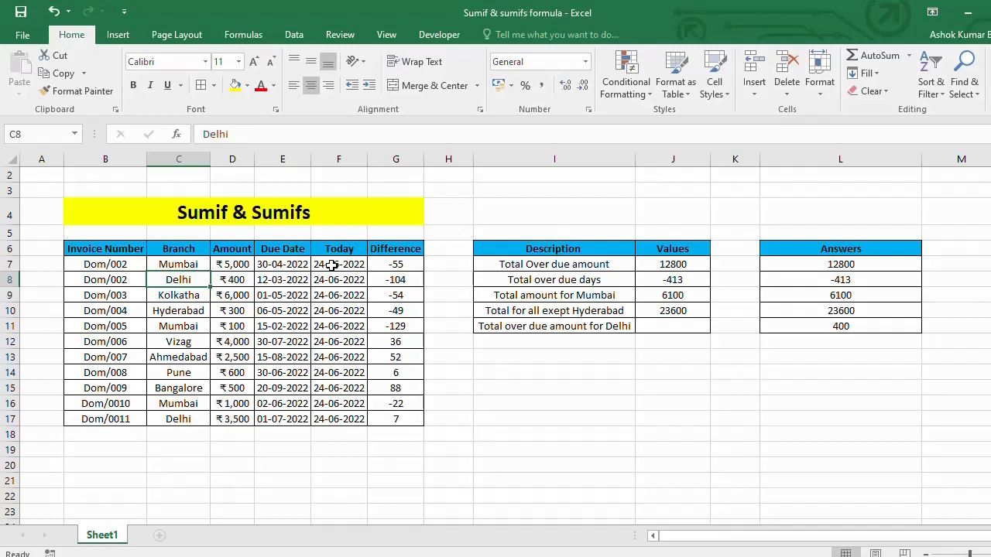
pyautogui.press('Right')
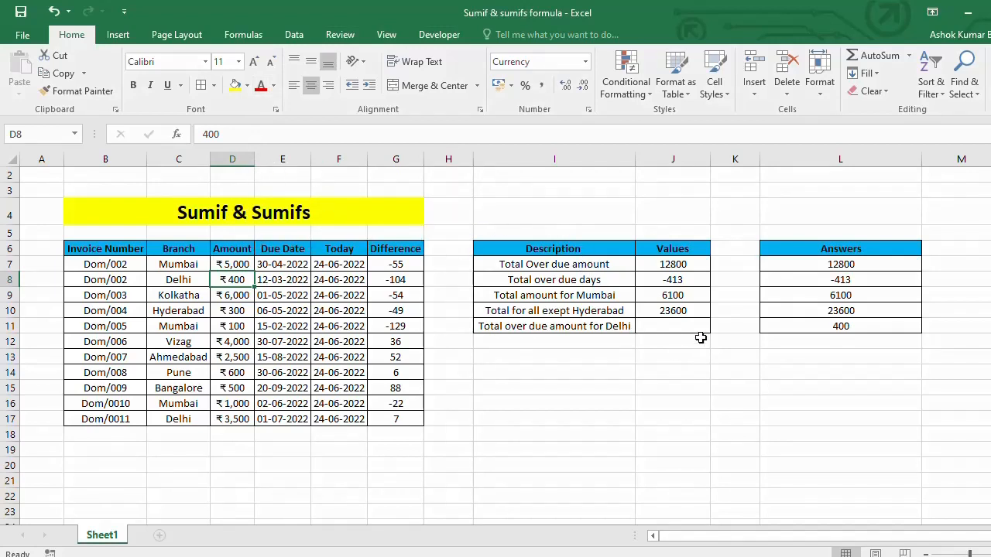
# Start a SUMIFS formula in the Values cell J11 with the Amount cells D7:D17 as its sum range
pyautogui.click(681, 322)
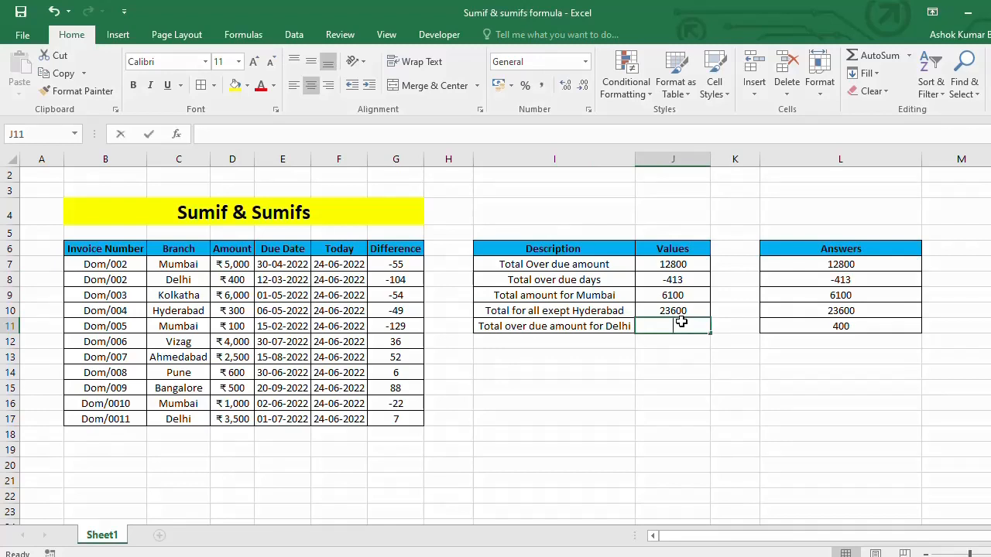
pyautogui.write('=sumifs')
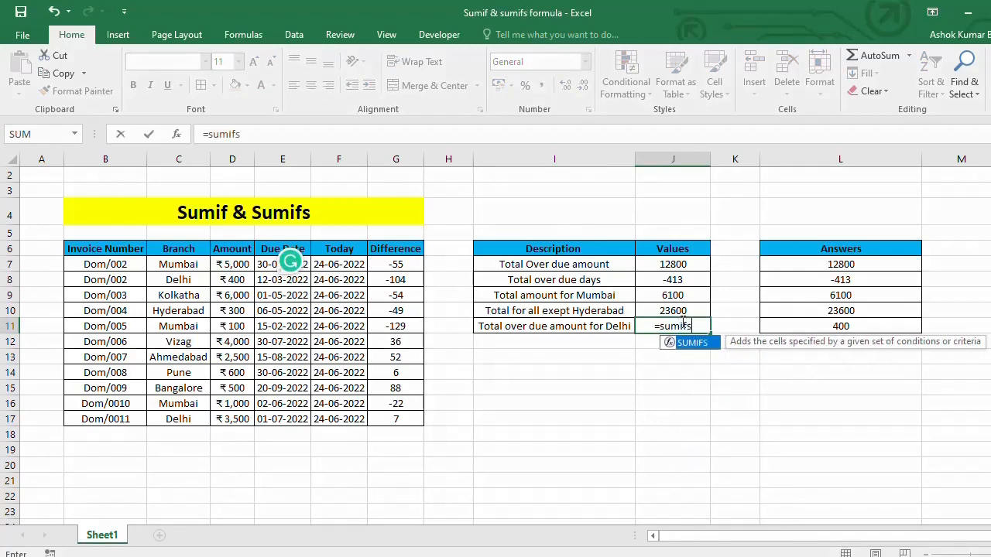
pyautogui.press('Tab')
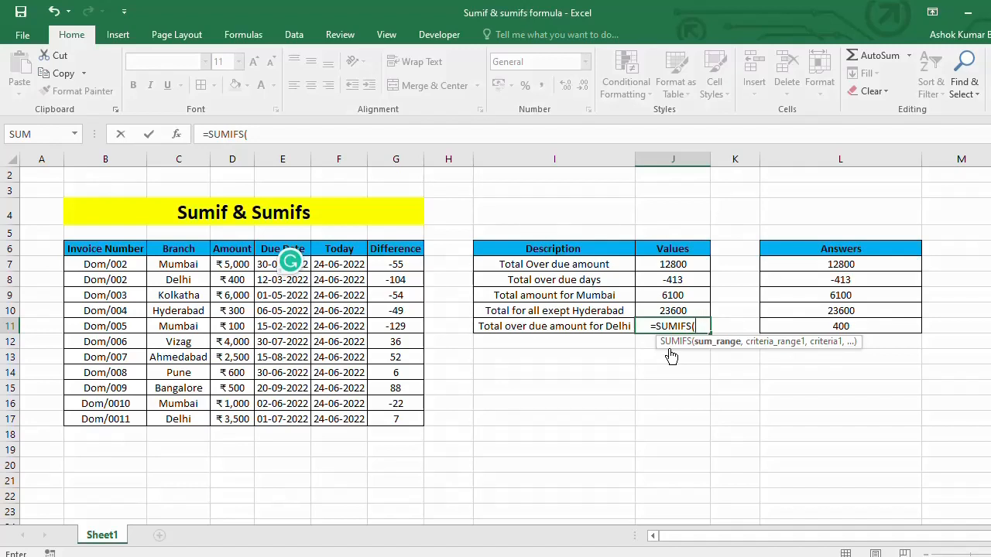
pyautogui.press('Left')
pyautogui.press('Left')
pyautogui.press('Left')
pyautogui.press('Left')
pyautogui.press('Left')
pyautogui.press('Left')
pyautogui.press('Left')
pyautogui.press('Up')
pyautogui.press('Up')
pyautogui.press('Up')
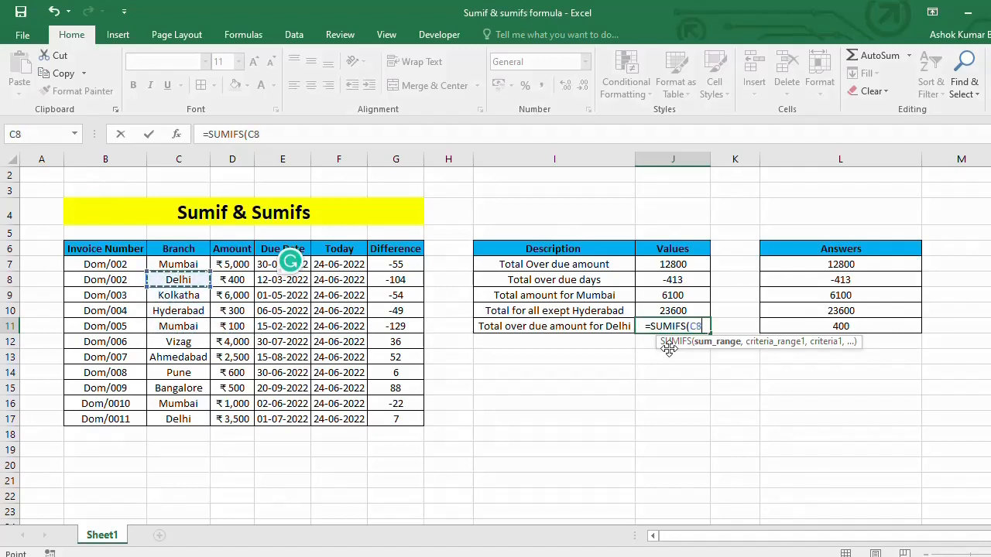
pyautogui.press('Up')
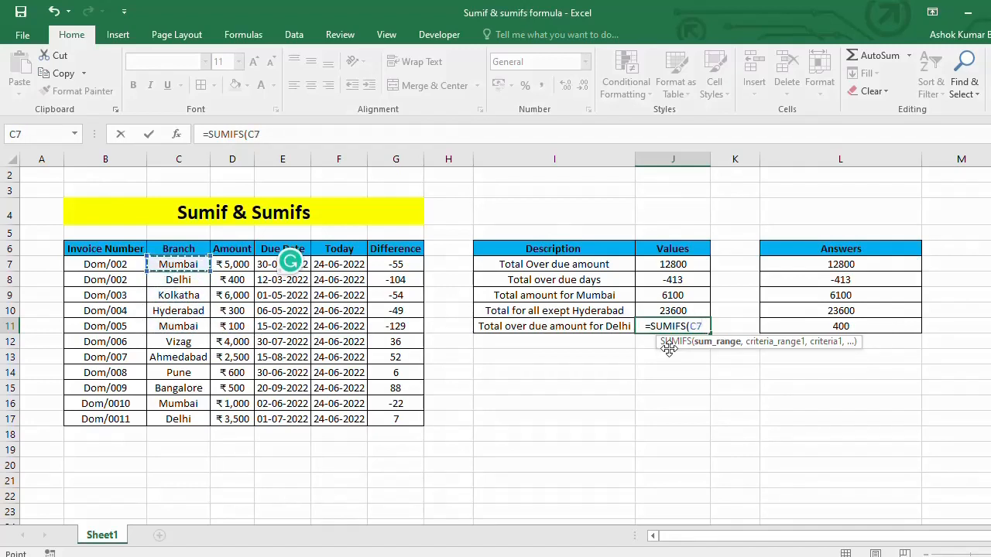
pyautogui.press('Right')
pyautogui.hotkey('ctrl', 'shift', 'Down')
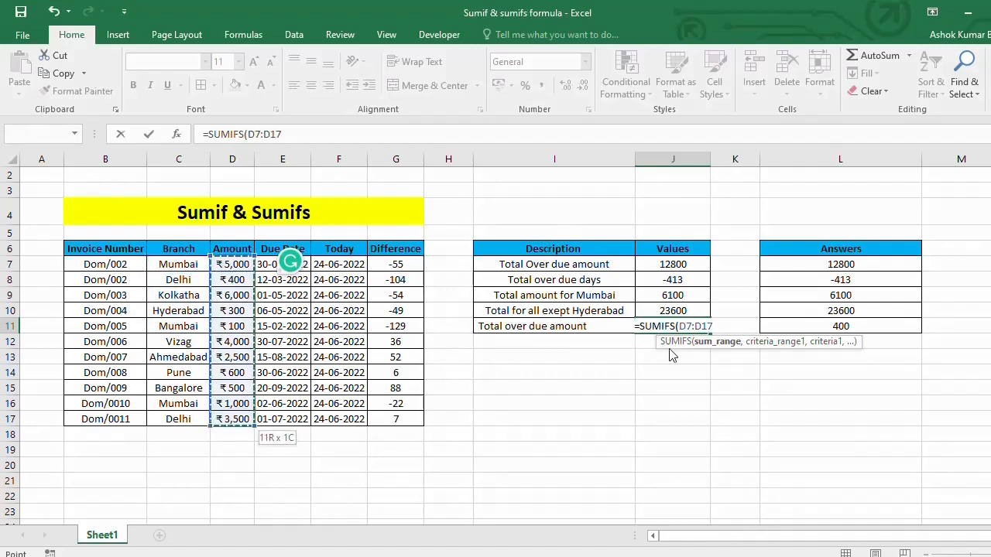
pyautogui.write(',')
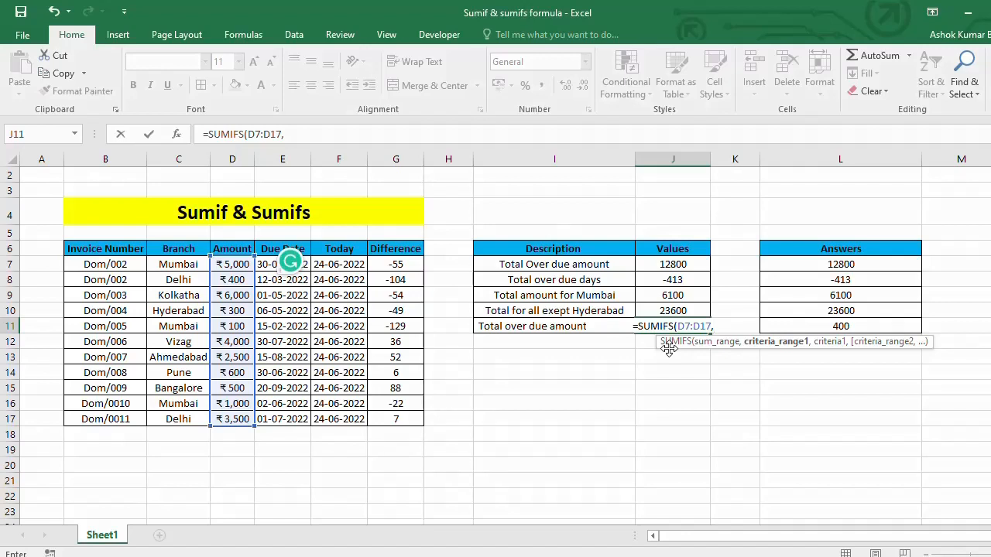
# Add the Branch cells C7:C17 as the first criteria range, with the Delhi cell C8 as its criterion
pyautogui.press('Left')
pyautogui.press('Left')
pyautogui.press('Left')
pyautogui.press('Left')
pyautogui.press('Left')
pyautogui.press('Left')
pyautogui.press('Left')
pyautogui.press('Left')
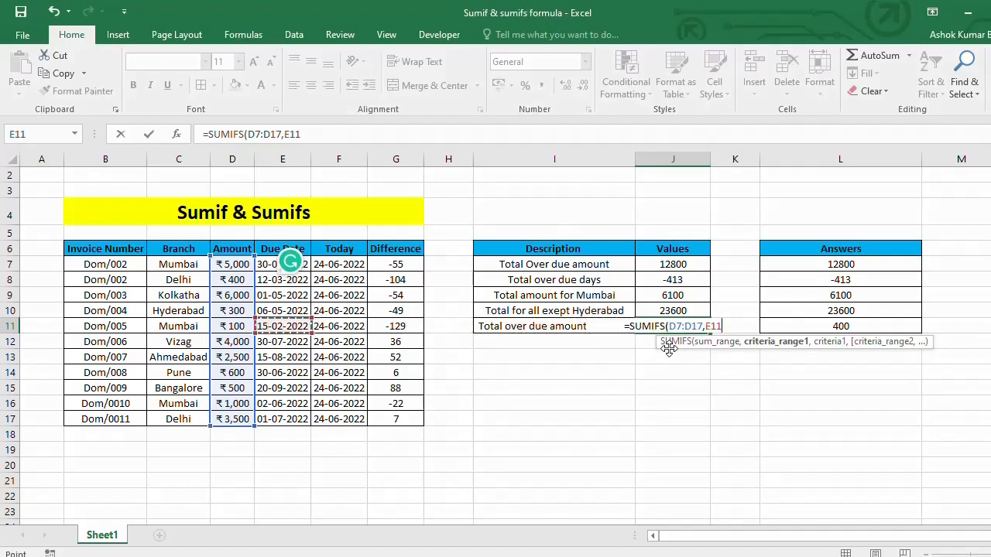
pyautogui.press('Right')
pyautogui.press('Up')
pyautogui.press('Up')
pyautogui.press('Up')
pyautogui.press('Up')
pyautogui.hotkey('ctrl', 'shift', 'Down')
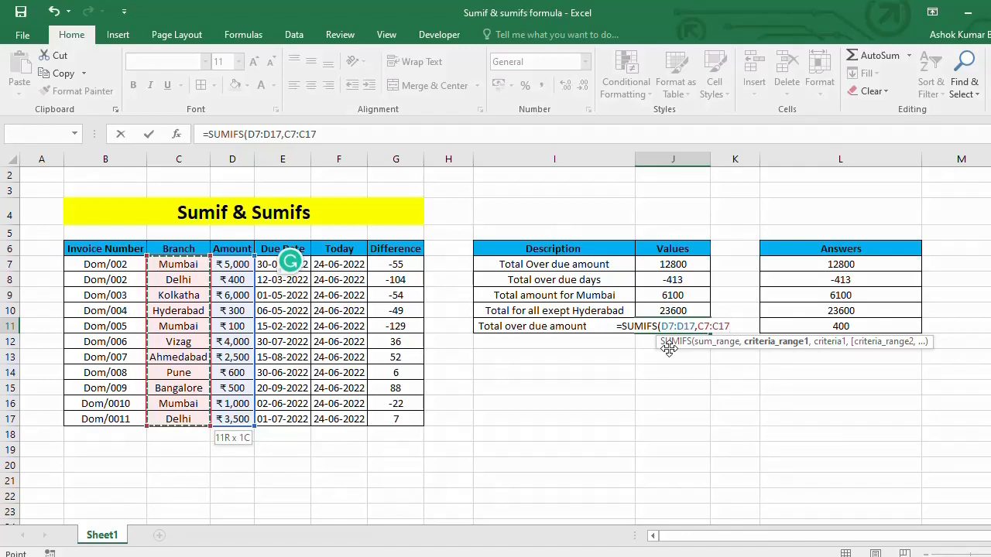
pyautogui.write(',')
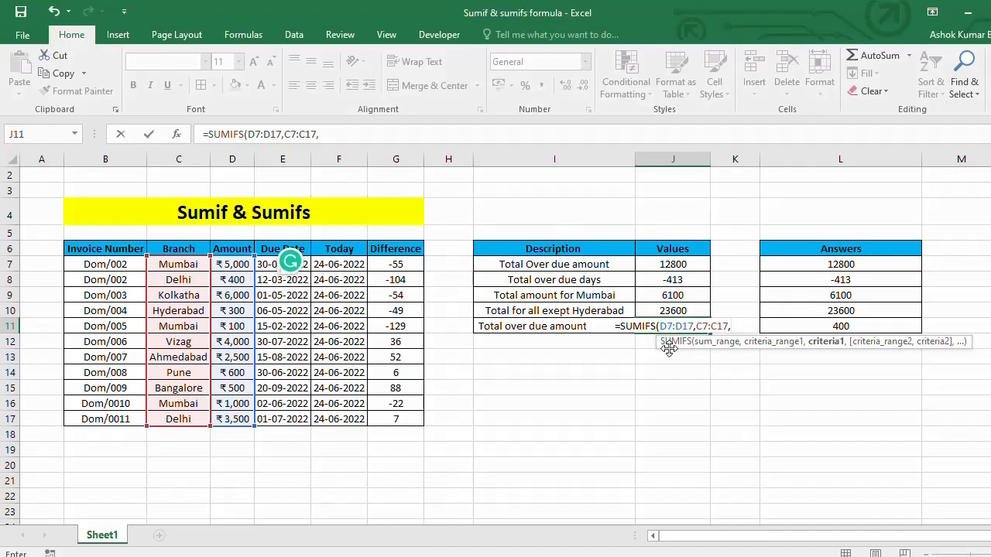
pyautogui.click(179, 280)
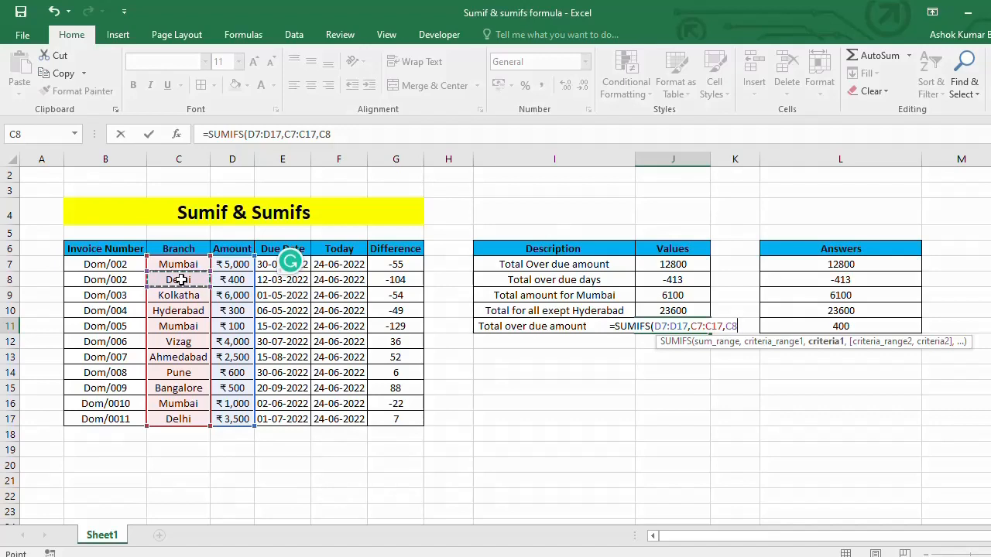
pyautogui.write(',')
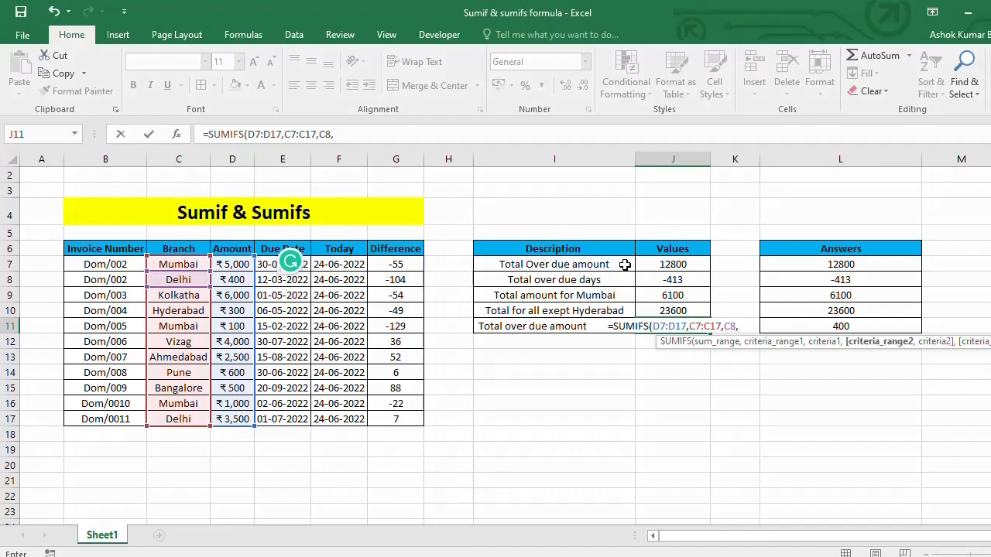
# Add the Difference cells G7:G17 as the second criteria range with the criterion "<0", and complete the SUMIFS formula in J11
pyautogui.click(376, 266)
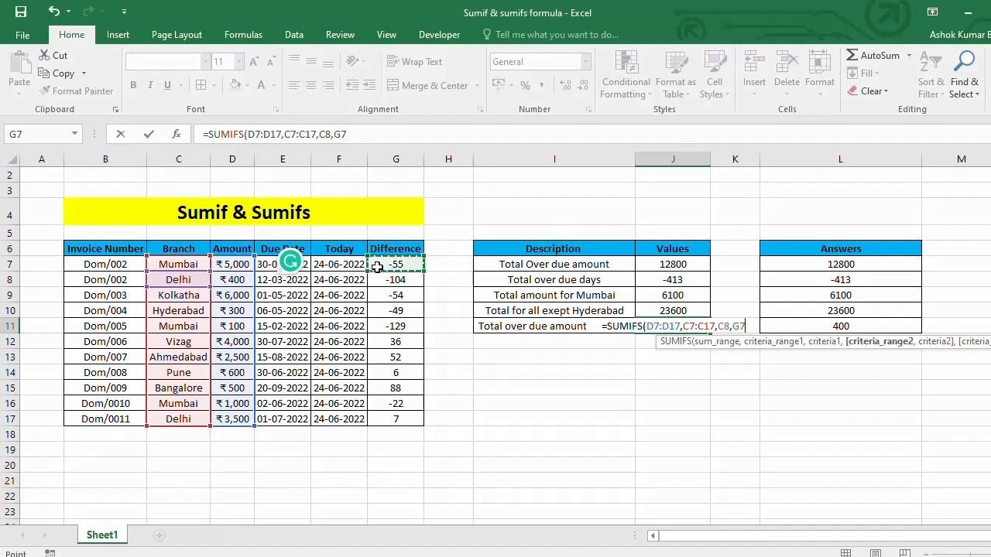
pyautogui.hotkey('ctrl', 'shift', 'Down')
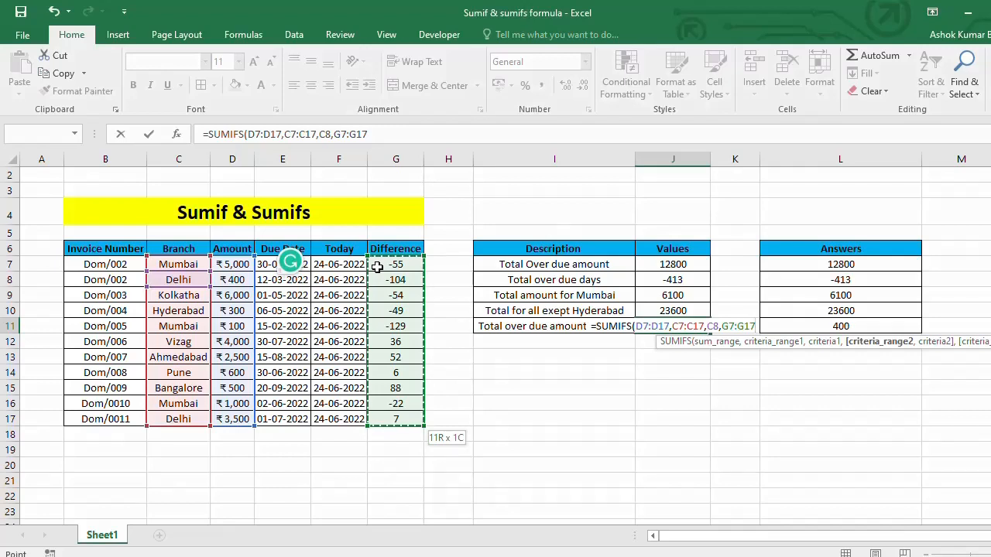
pyautogui.write(',"')
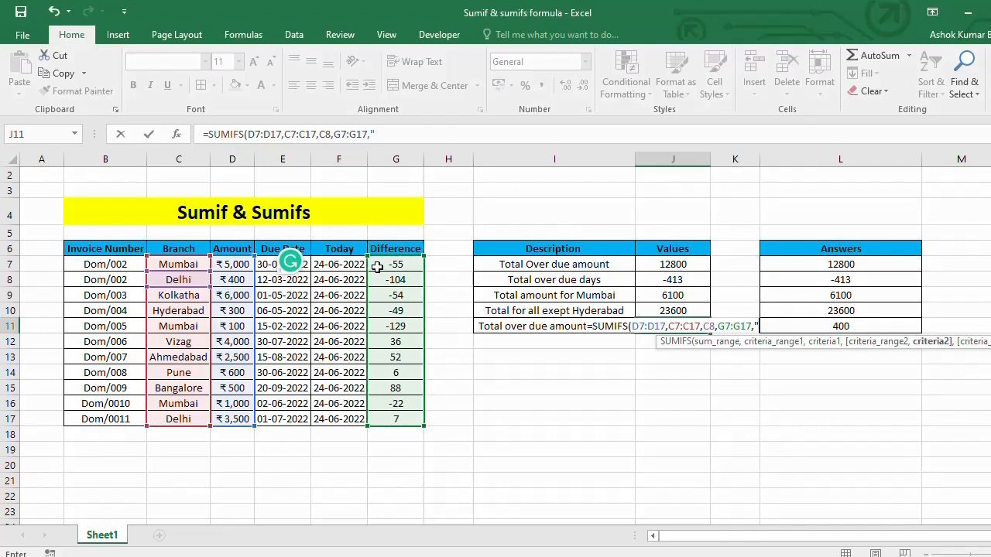
pyautogui.write('<')
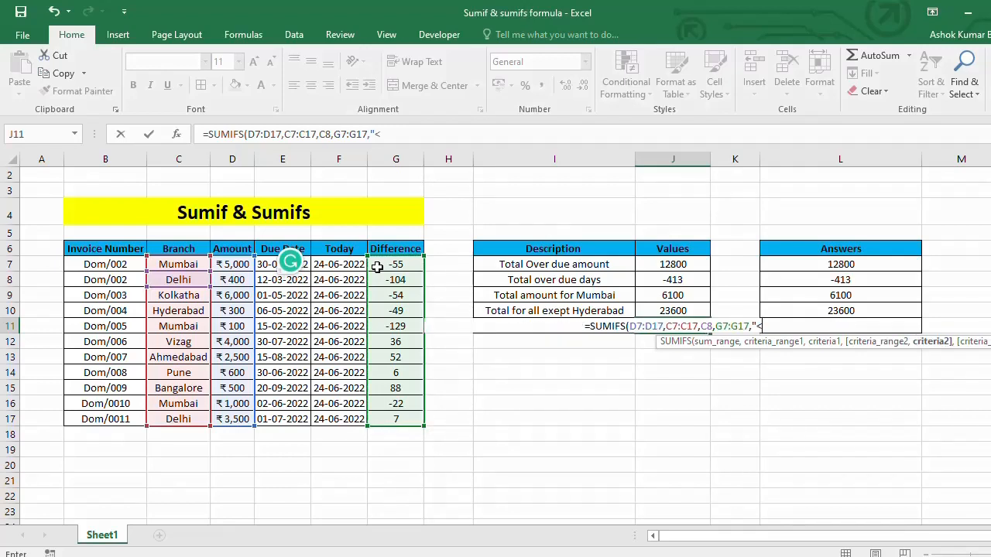
pyautogui.write('0")')
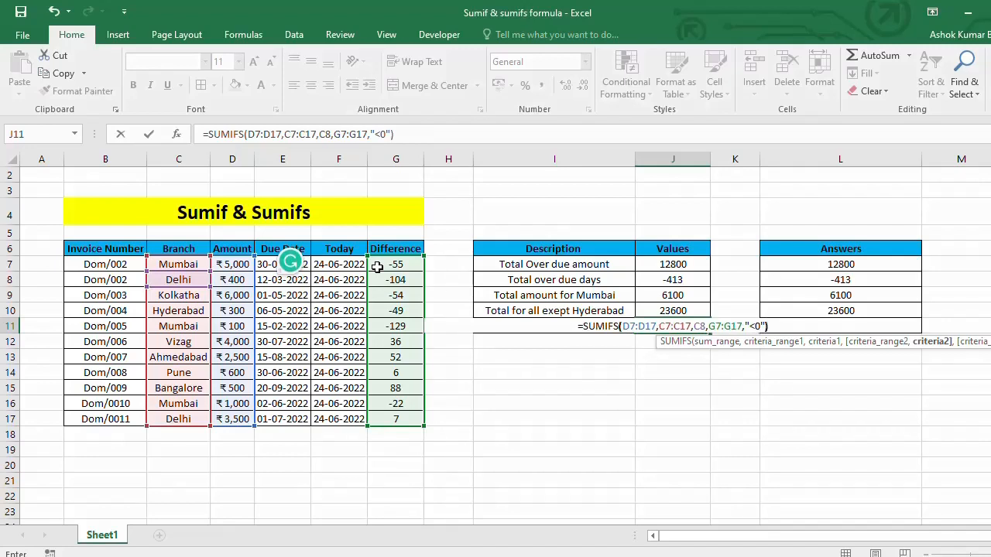
pyautogui.hotkey('ctrl', 'Return')
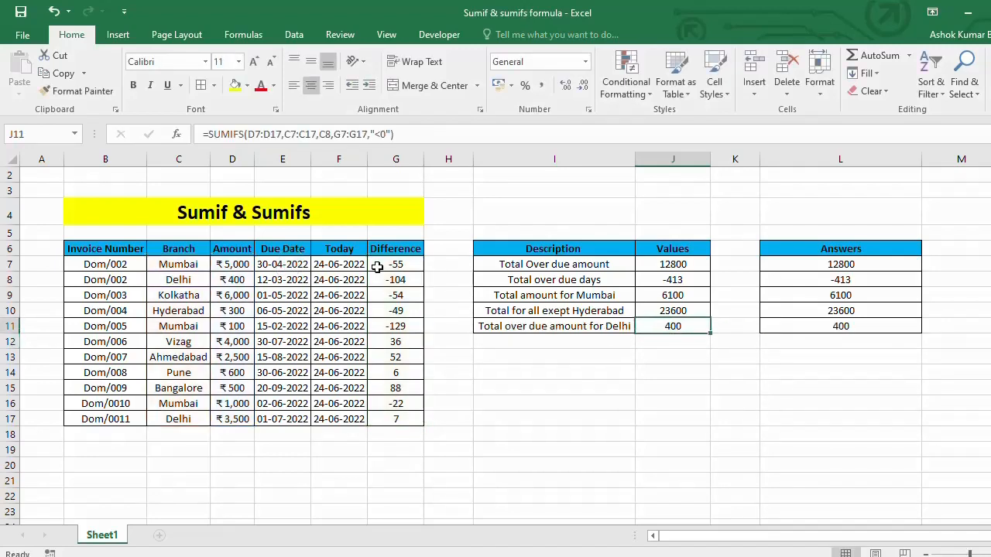
# Check Delhi's overdue total in J11 against its description in I11 and the expected answer in L11
pyautogui.press('Left')
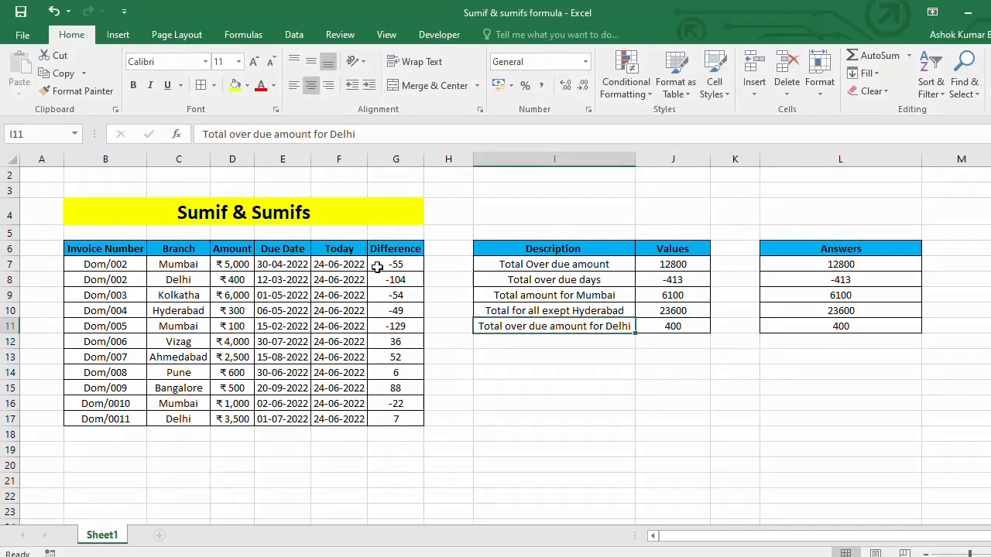
pyautogui.press('Right')
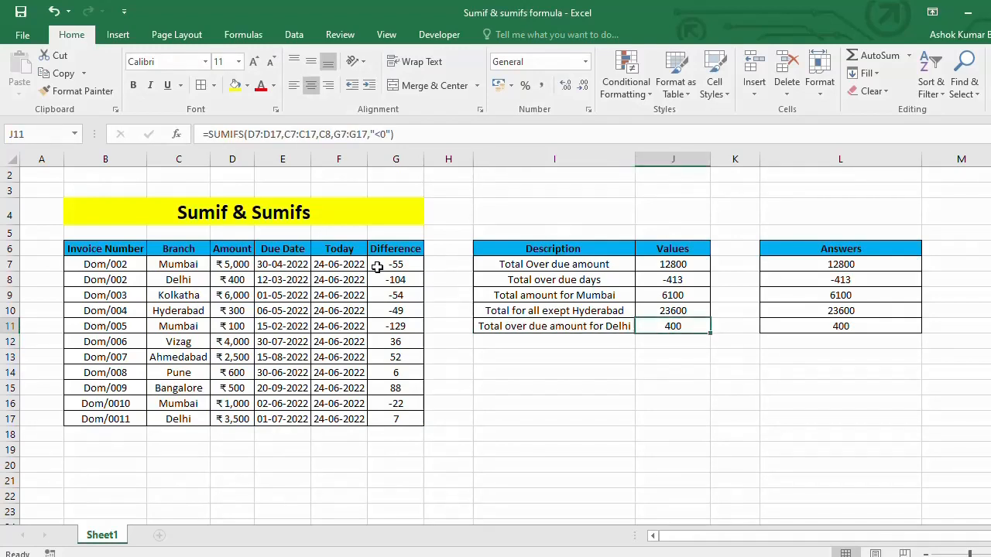
pyautogui.press('Right')
pyautogui.press('Right')
pyautogui.press('Left')
pyautogui.press('Left')
pyautogui.press('Left')
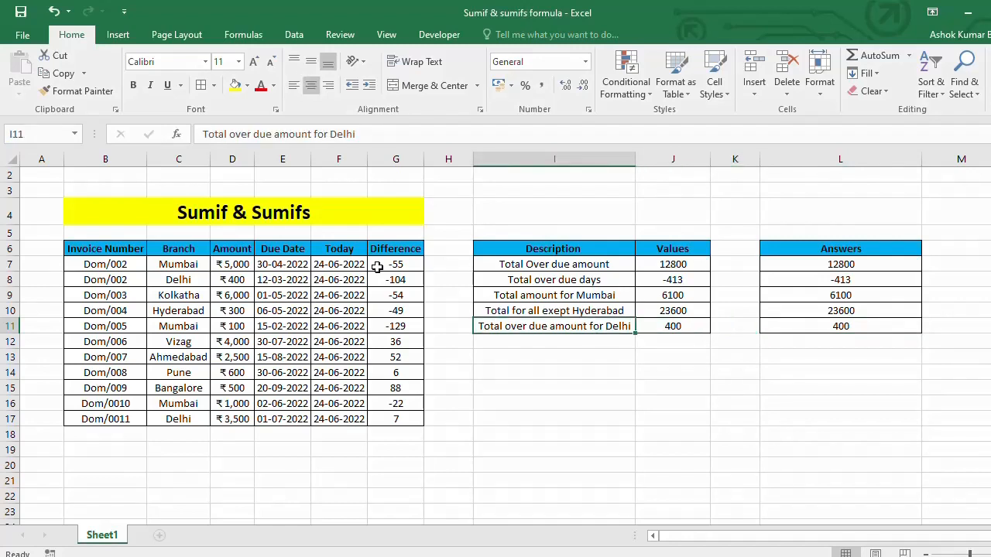
pyautogui.press('Right')
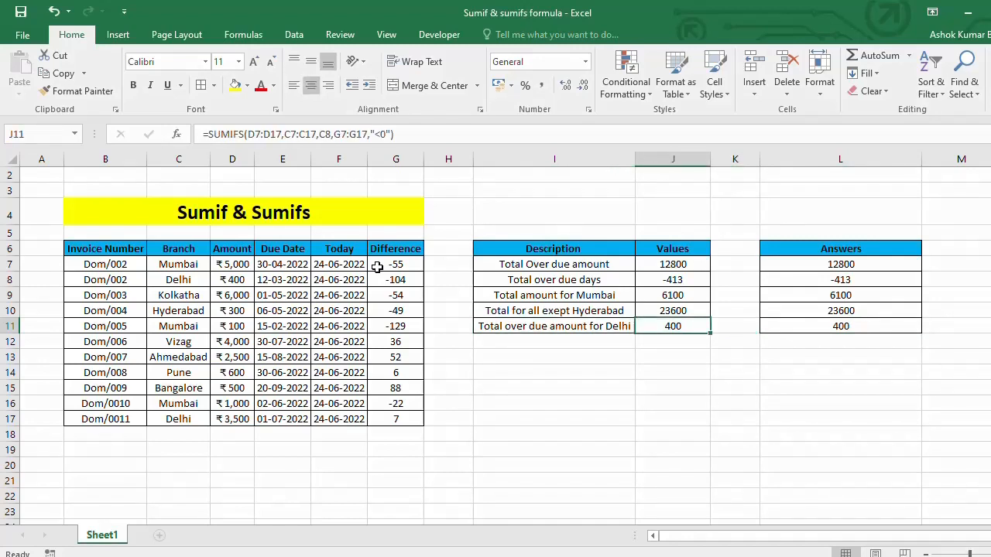
# Review the completed Values formulas and their descriptions in rows 7 to 11, starting with the total overdue amount
pyautogui.press('Up')
pyautogui.press('Up')
pyautogui.press('Up')
pyautogui.press('Up')
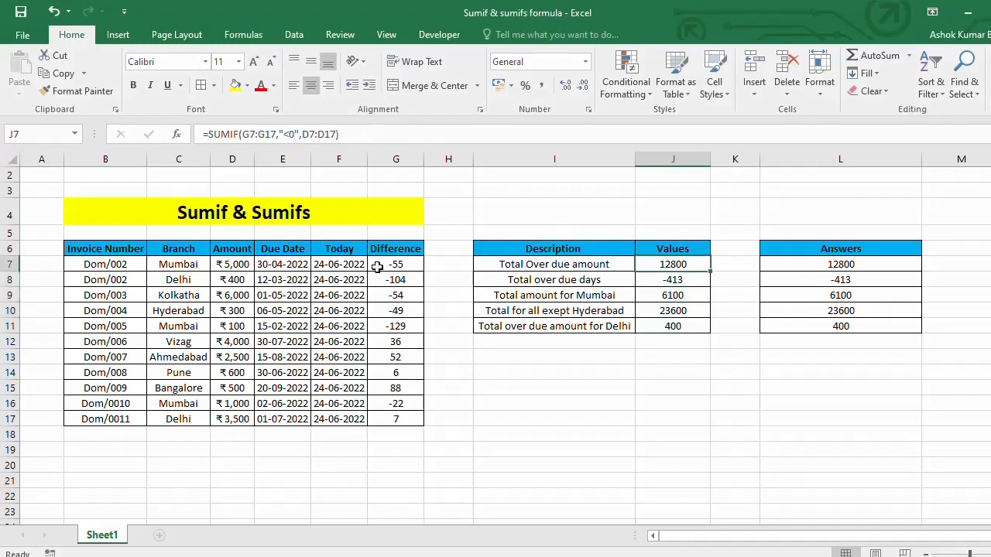
pyautogui.hotkey('shift', 'Down')
pyautogui.hotkey('shift', 'Down')
pyautogui.hotkey('shift', 'Down')
pyautogui.hotkey('shift', 'Down')
pyautogui.press('Up')
pyautogui.press('Left')
pyautogui.press('Left')
pyautogui.press('Down')
pyautogui.press('Right')
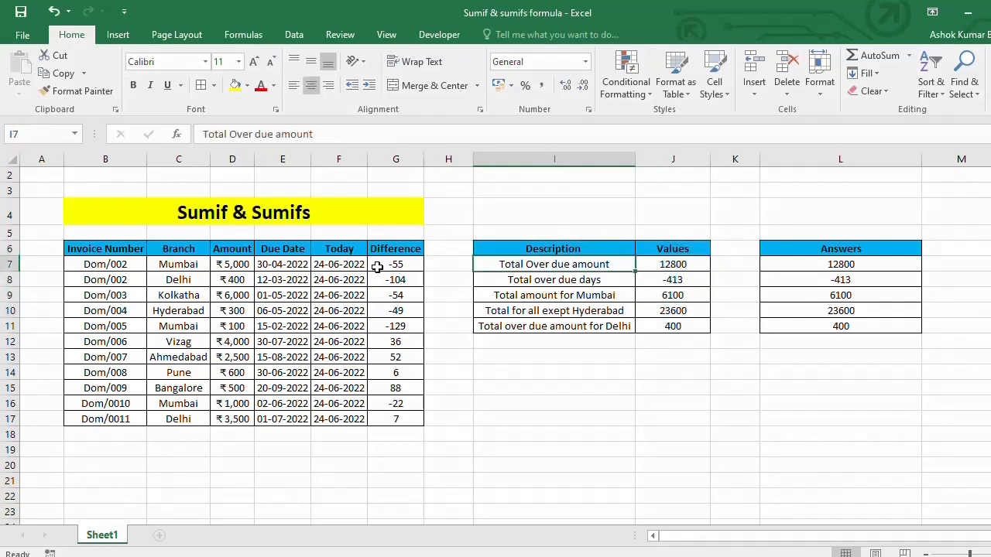
pyautogui.hotkey('shift', 'Right')
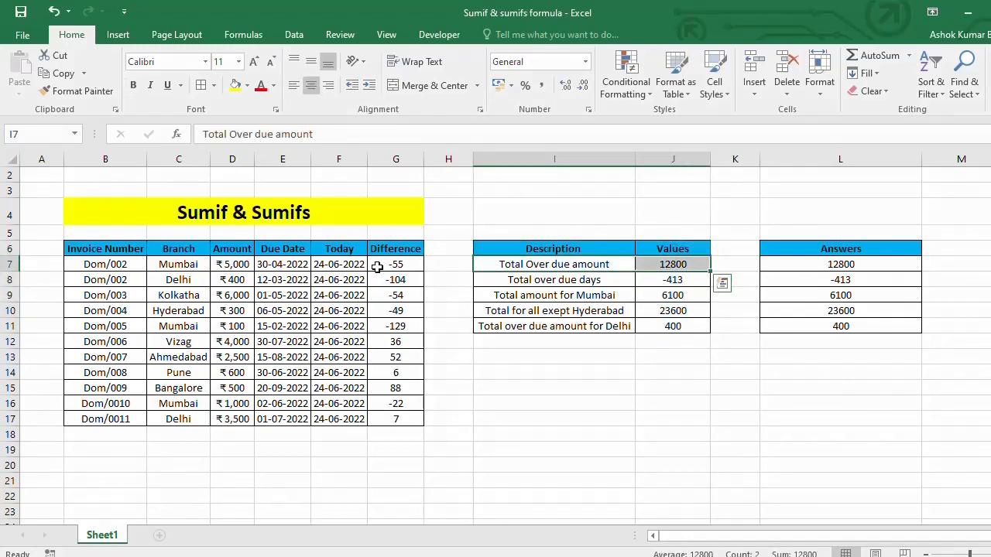
pyautogui.press('Down')
pyautogui.press('Up')
pyautogui.hotkey('shift', 'Down')
pyautogui.press('Down')
pyautogui.hotkey('shift', 'Down')
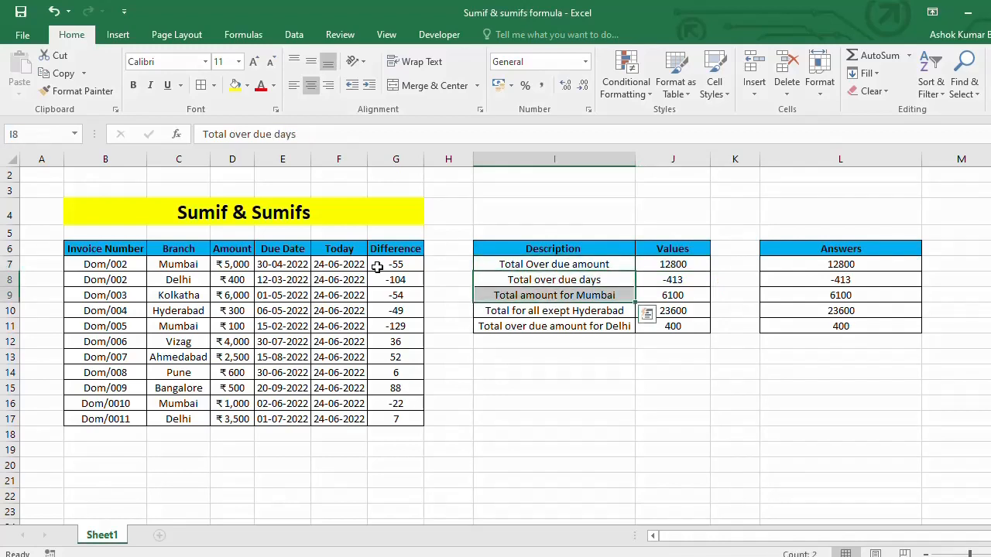
pyautogui.press('Up')
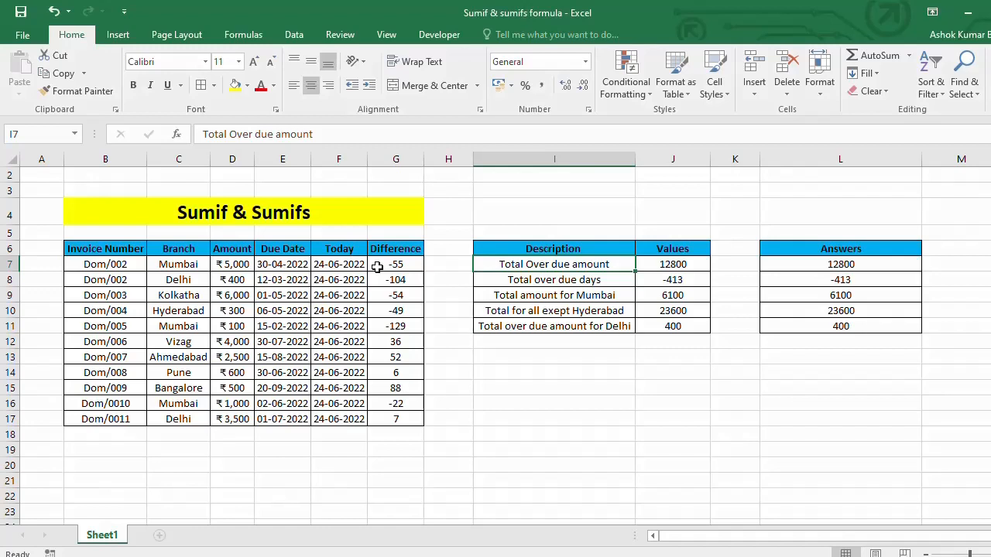
pyautogui.press('Left')
pyautogui.press('Left')
pyautogui.press('Up')
pyautogui.press('Up')
pyautogui.press('Up')
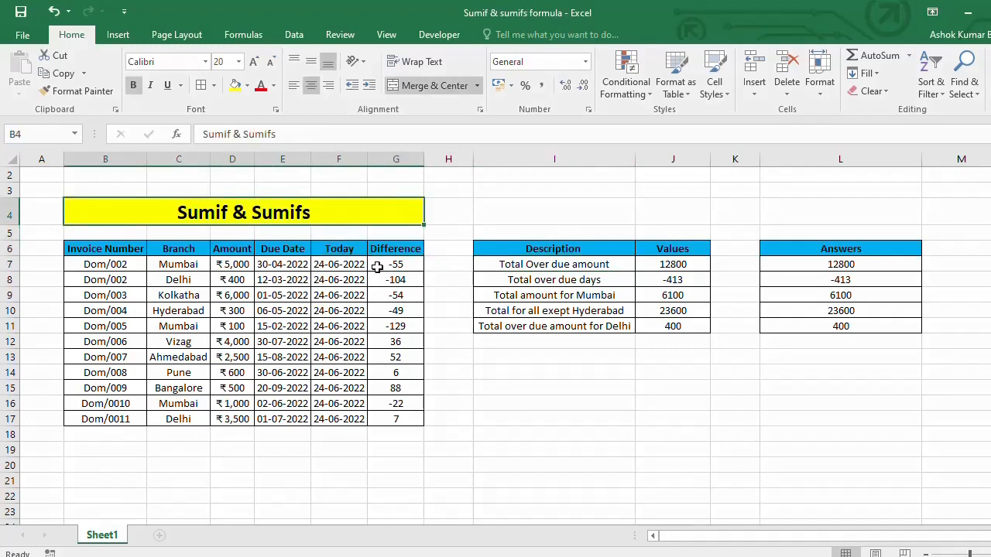